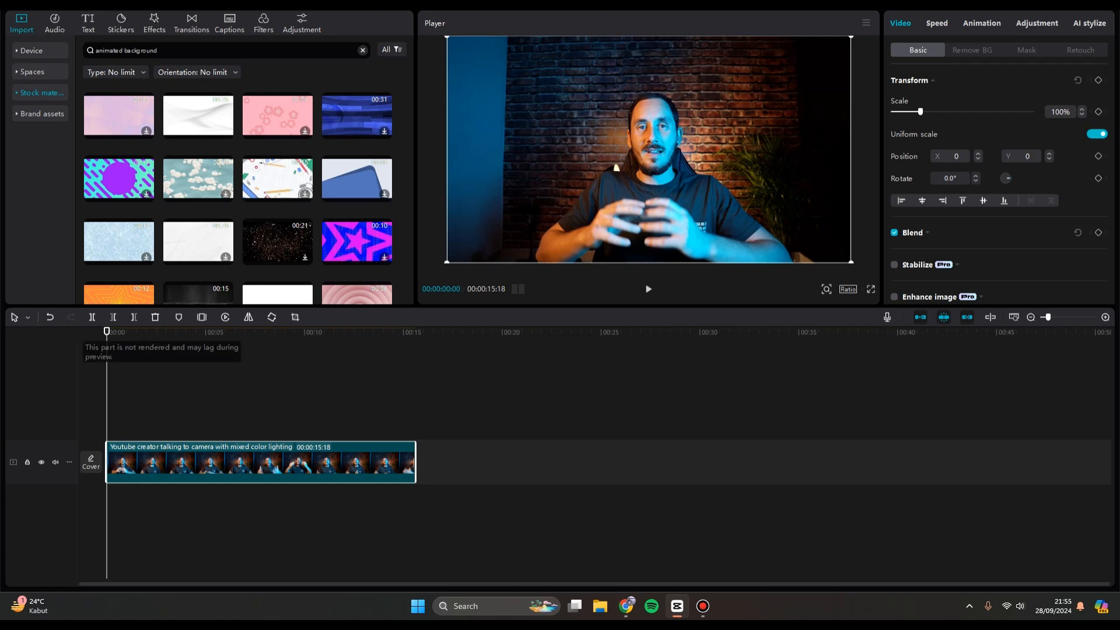
Browse the "animated background" stock results and add the 20-second purple abstract liquid clip to the start of the timeline.
scroll(238, 192, "down", 2)
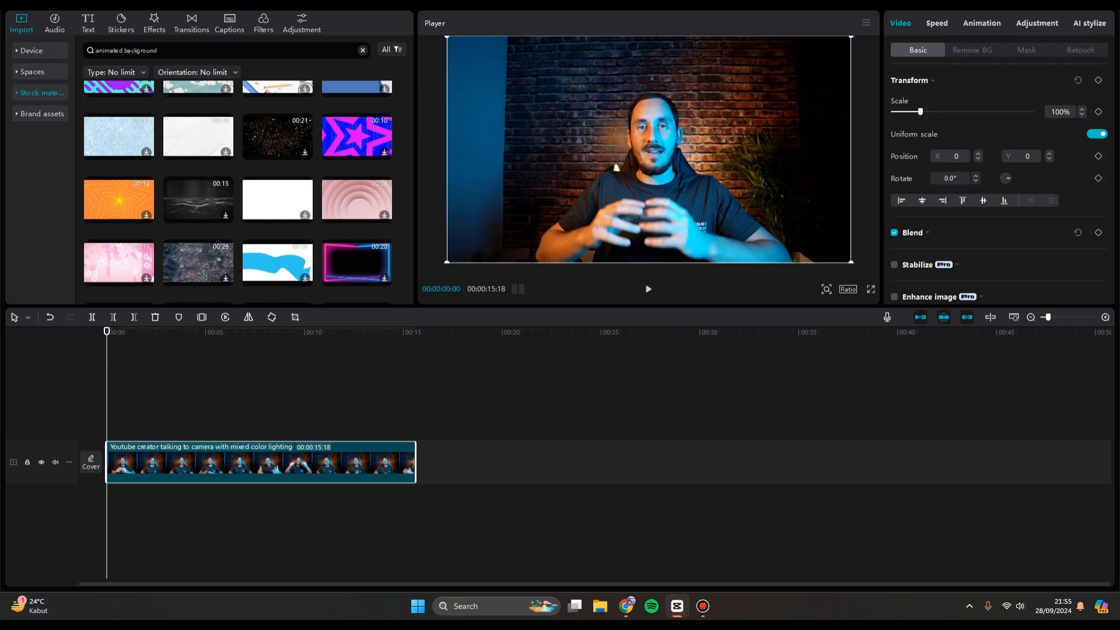
scroll(238, 193, "up", 2)
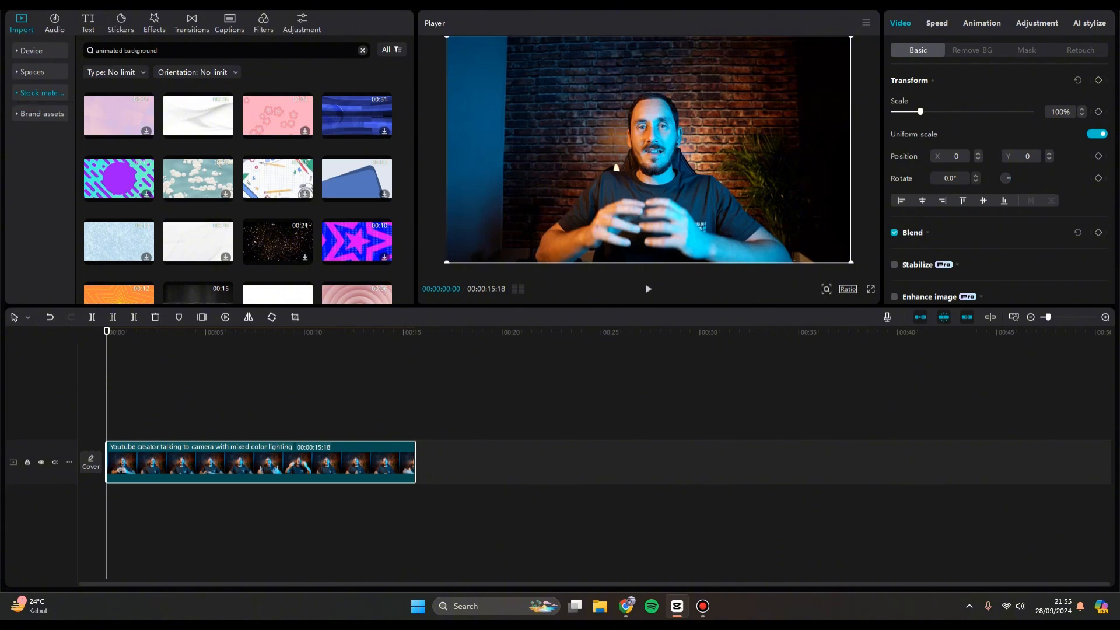
scroll(238, 193, "down", 3)
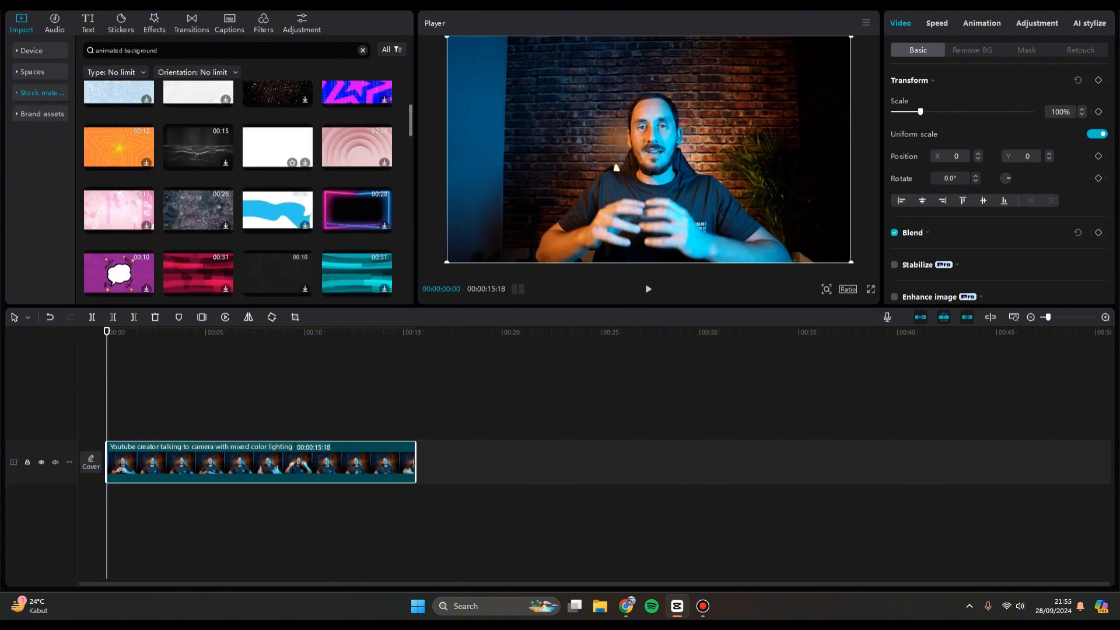
scroll(238, 193, "down", 3)
scroll(238, 193, "down", 3)
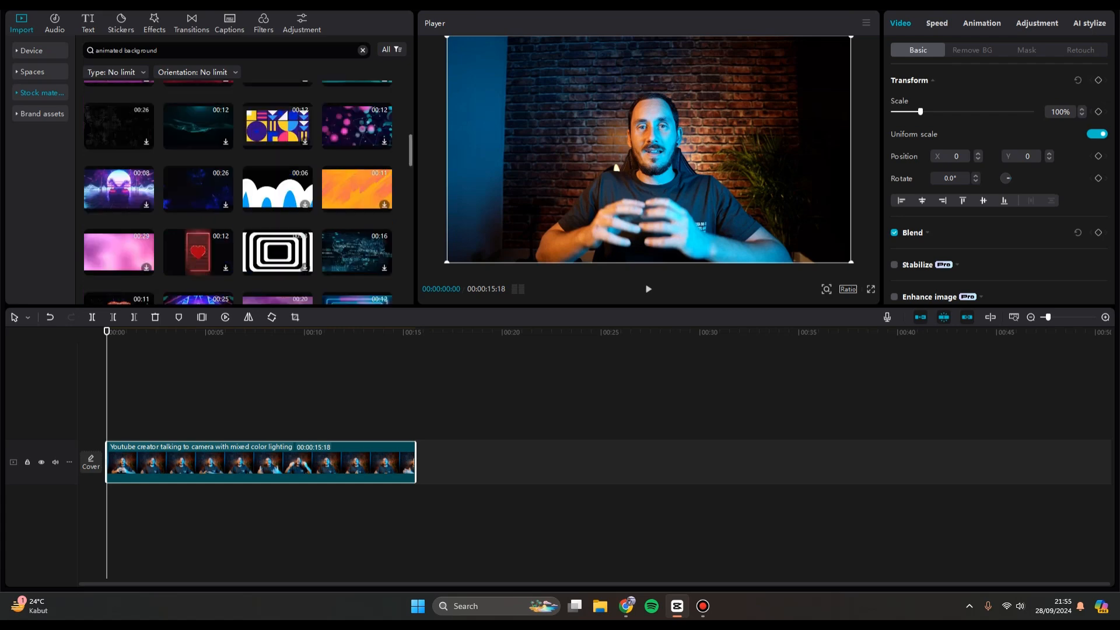
scroll(238, 192, "down", 5)
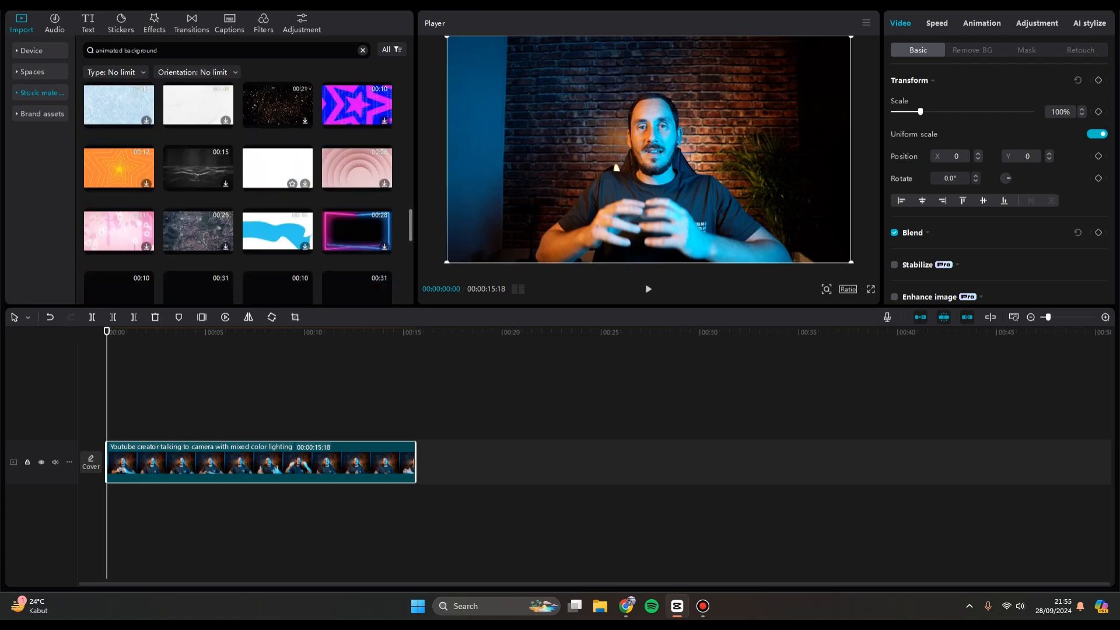
scroll(238, 192, "down", 3)
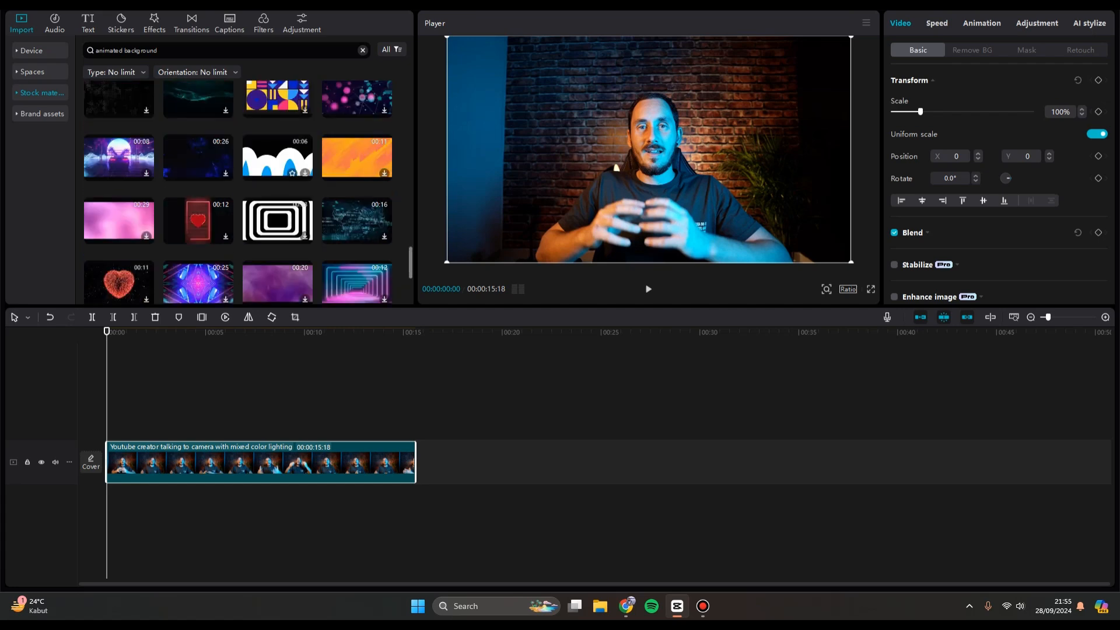
scroll(238, 193, "down", 1)
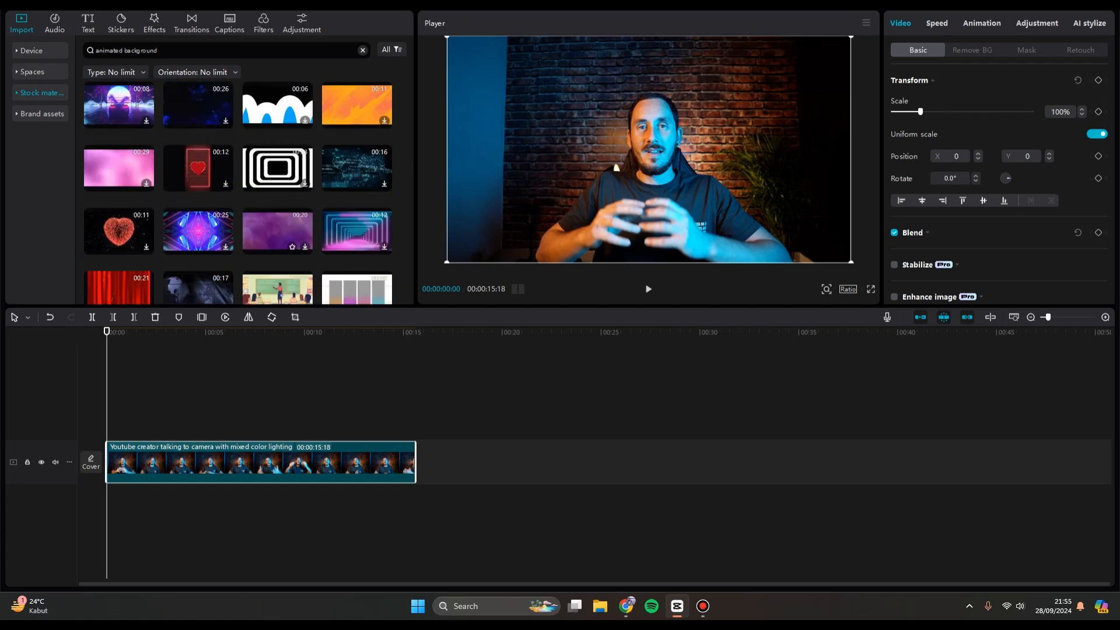
left_click(277, 231)
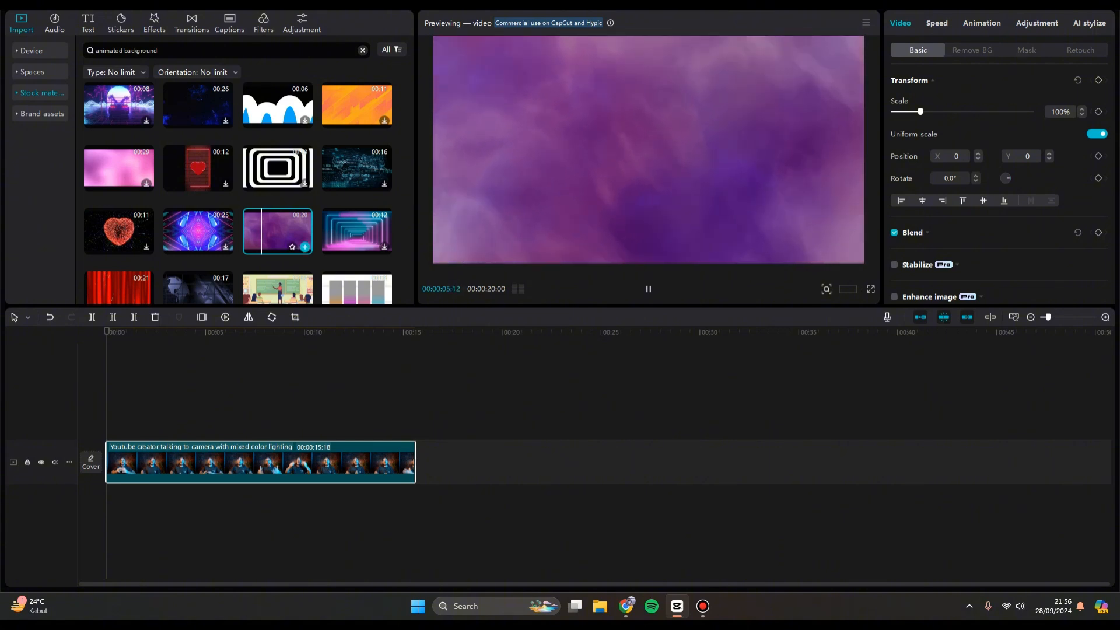
left_click(304, 247)
Move the YouTube creator clip to the timeline start on a track above the purple background and apply Auto removal to it.
left_click(655, 462)
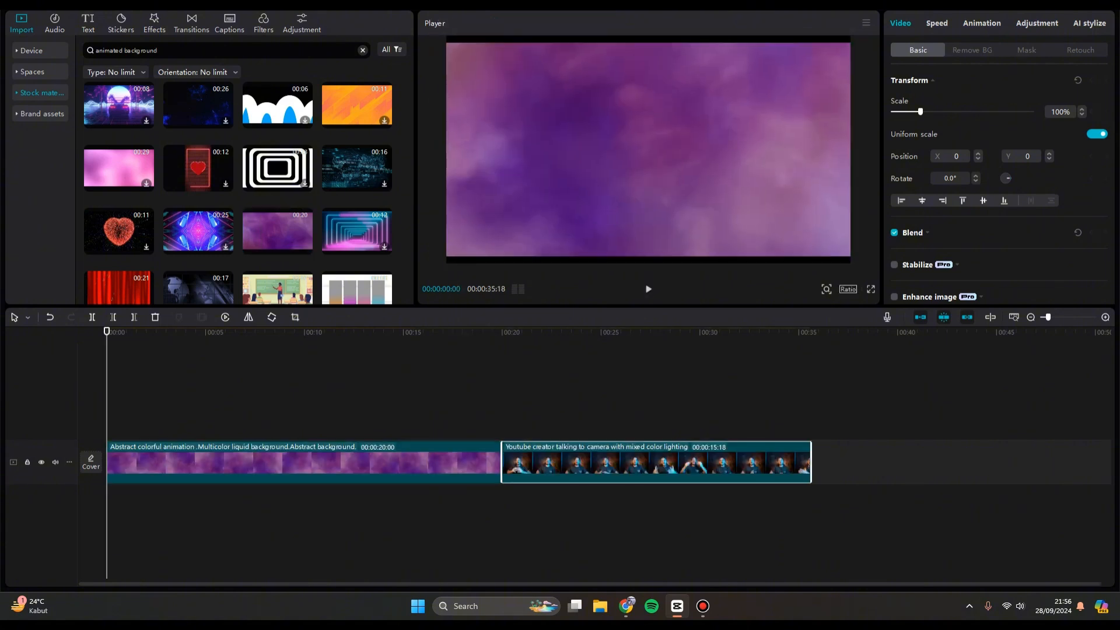
left_click_drag(656, 462, 260, 420)
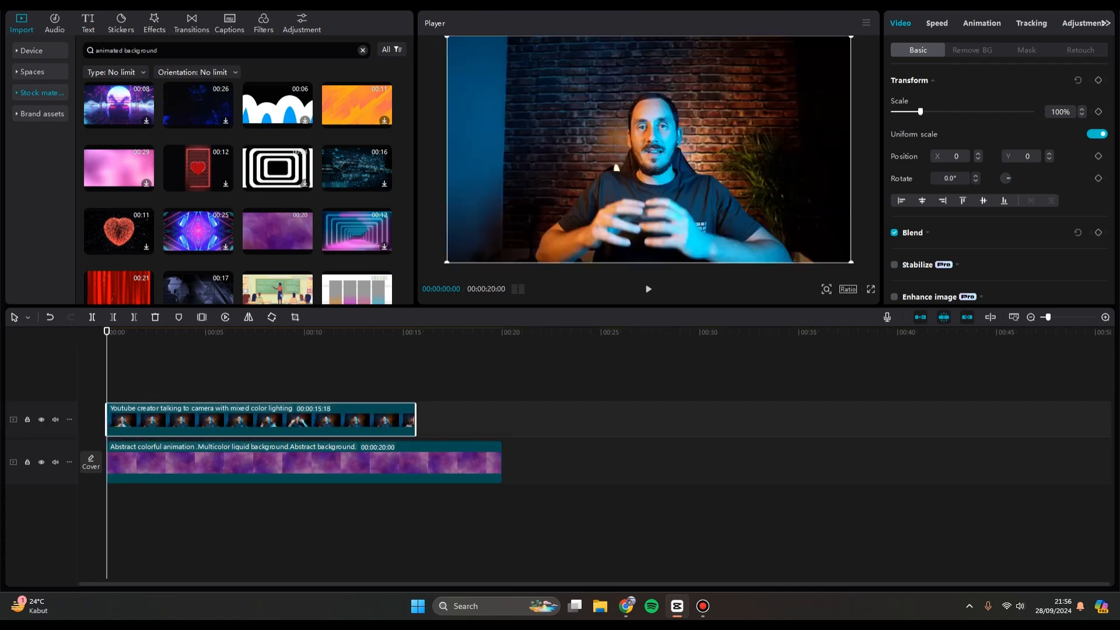
left_click(971, 50)
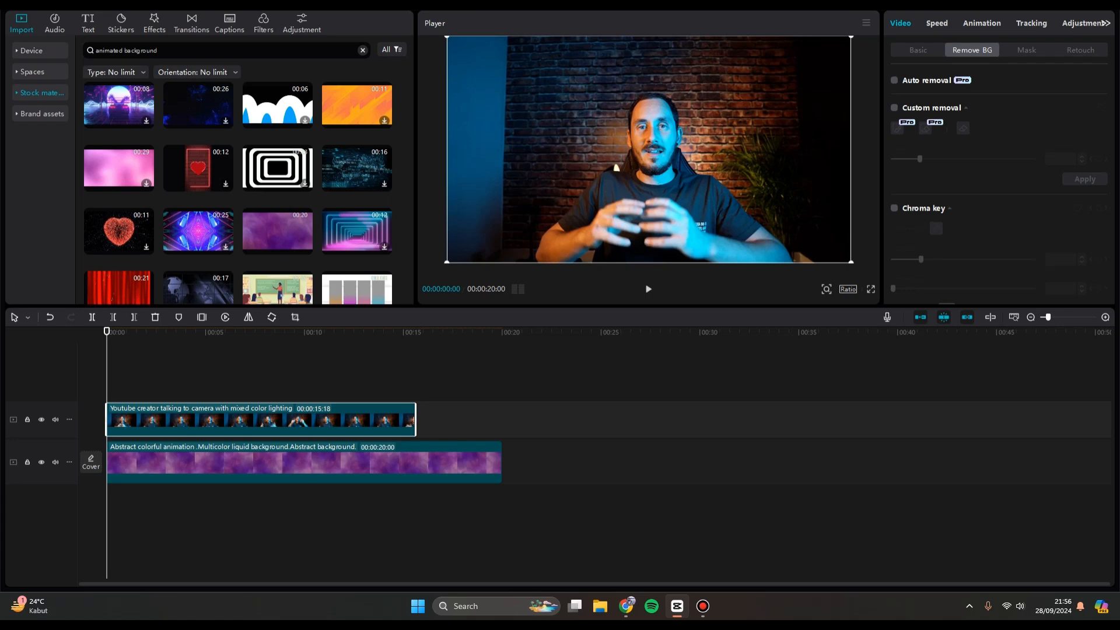
left_click(894, 80)
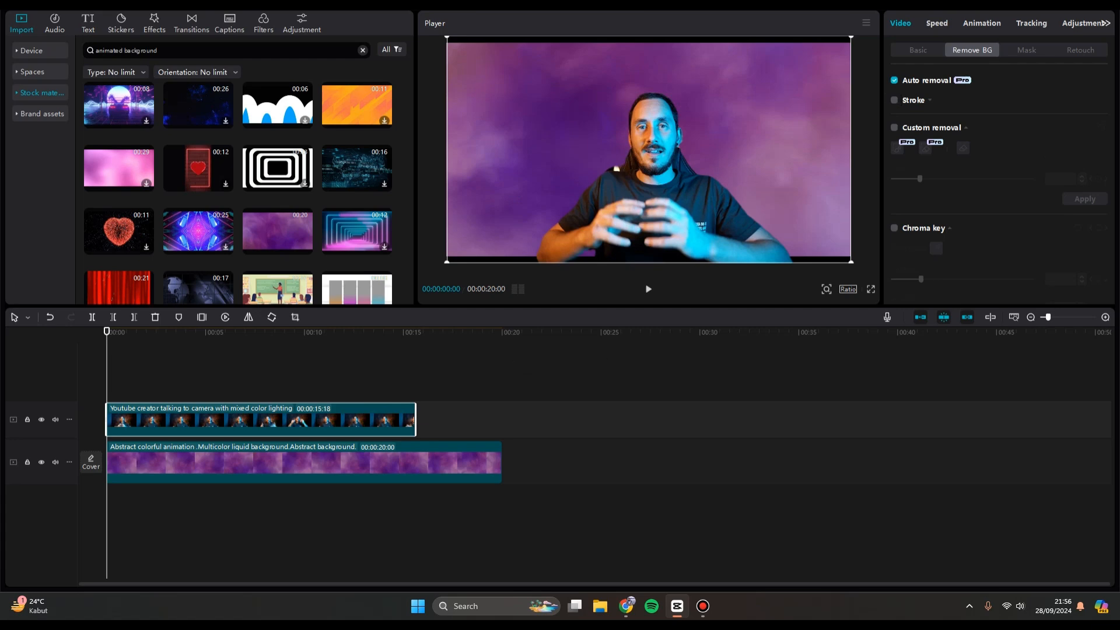
Trim the end of the purple background clip to match the creator clip's 00:00:15:18 duration.
left_click(304, 462)
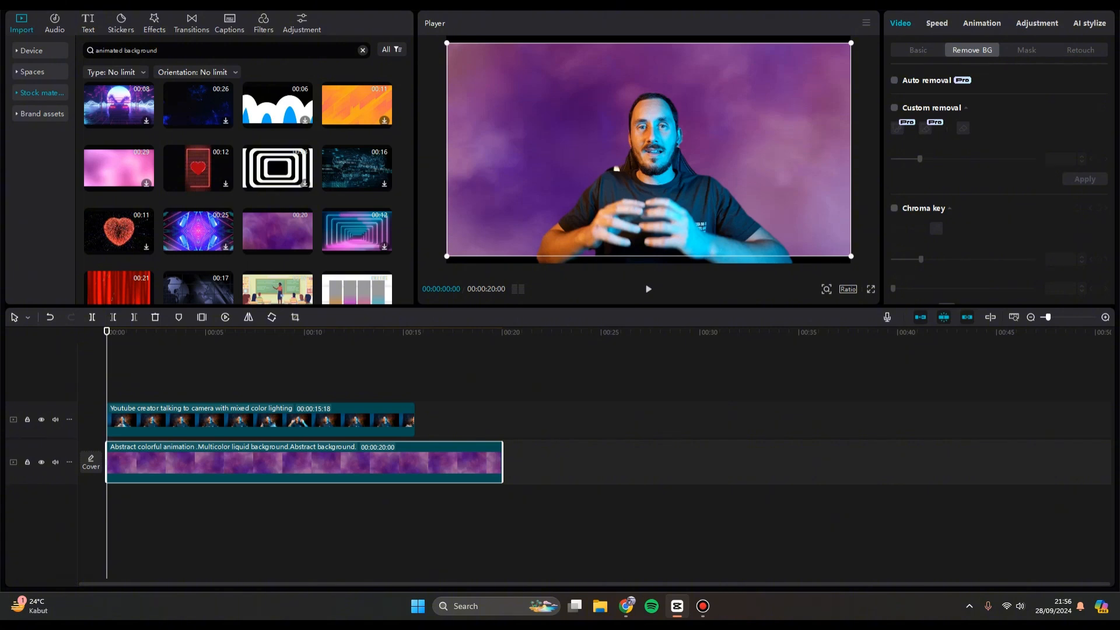
left_click_drag(501, 462, 415, 462)
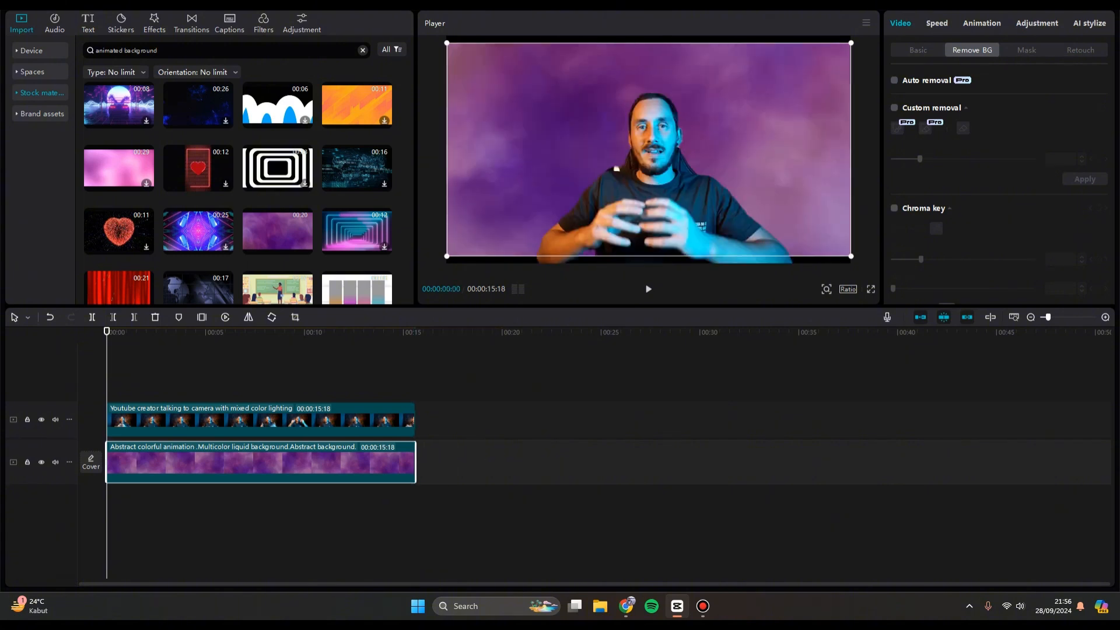
left_click(850, 259)
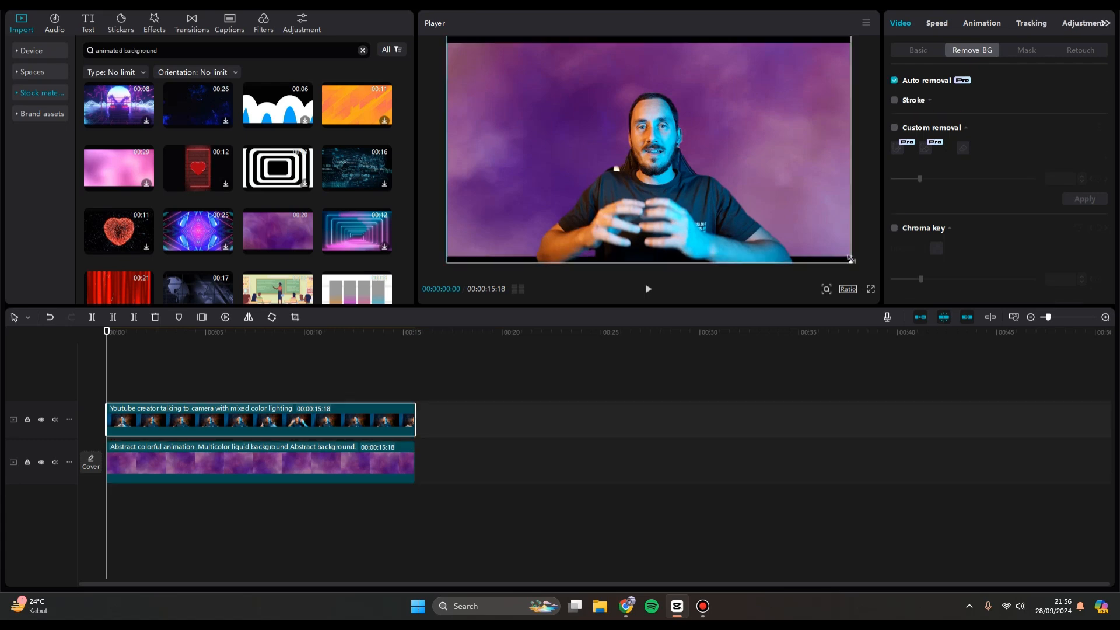
left_click_drag(853, 261, 857, 266)
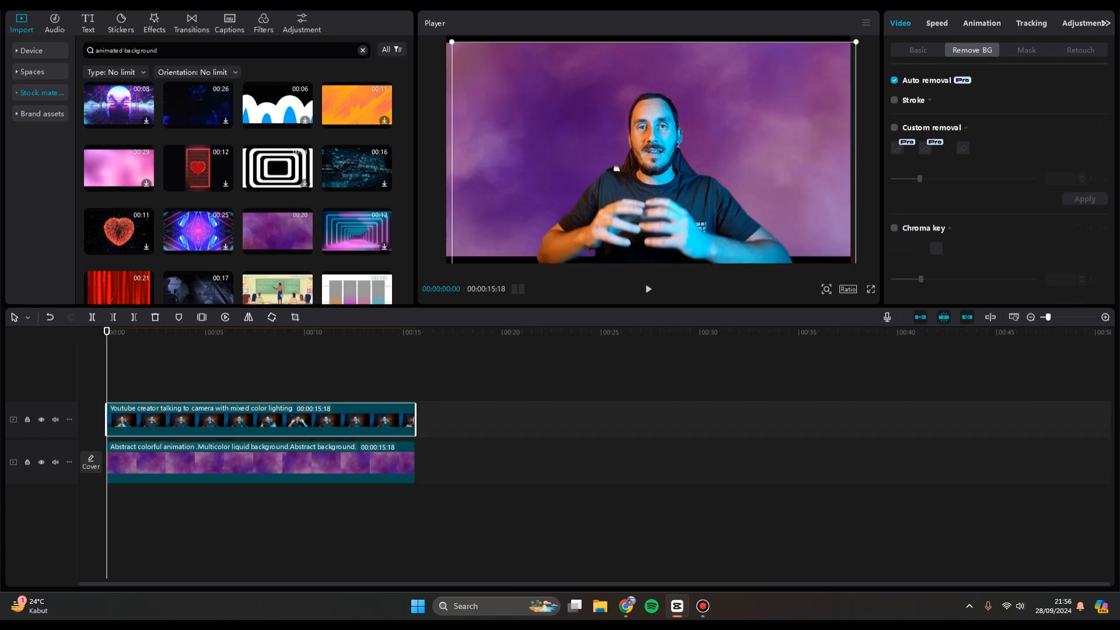
key("ctrl+z")
Enlarge the purple background clip so it covers the full height of the frame, and play back the composite.
left_click(261, 462)
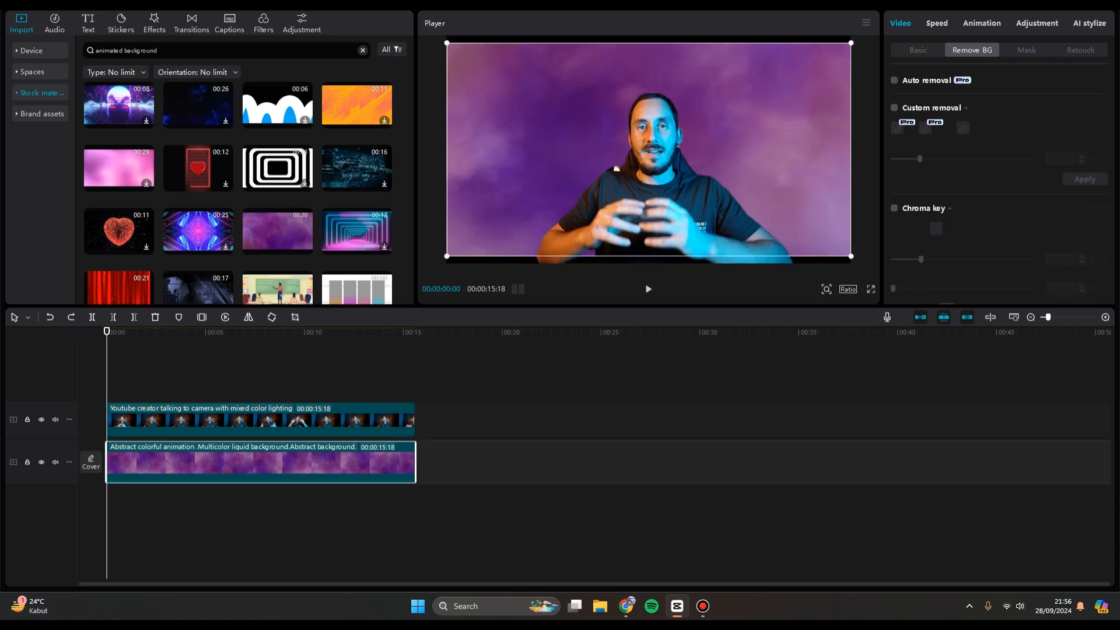
left_click_drag(851, 256, 865, 262)
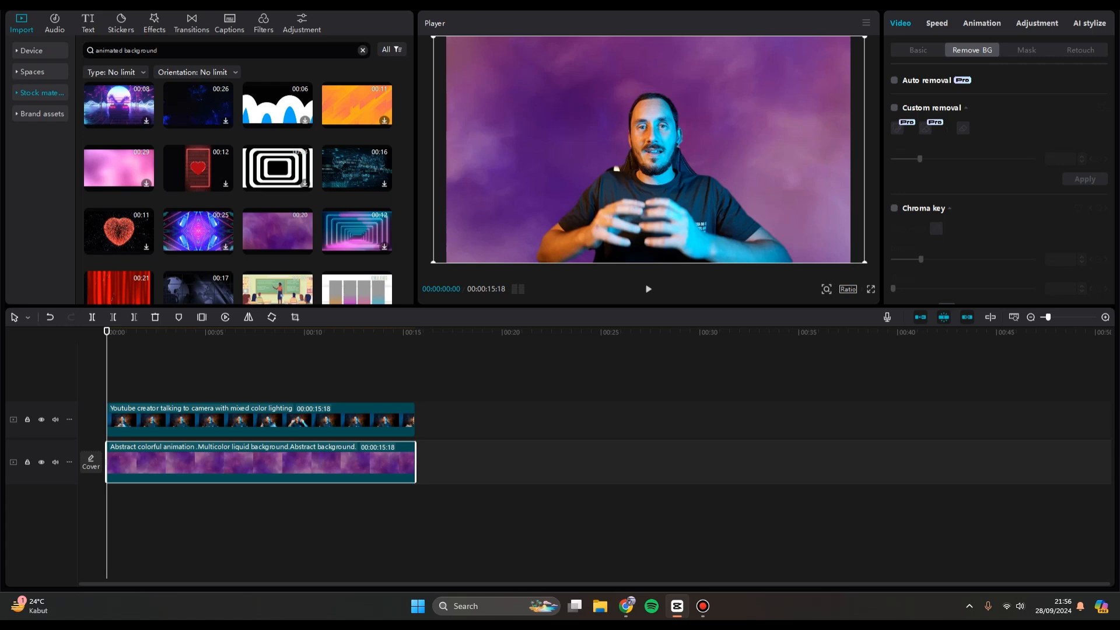
key("space")
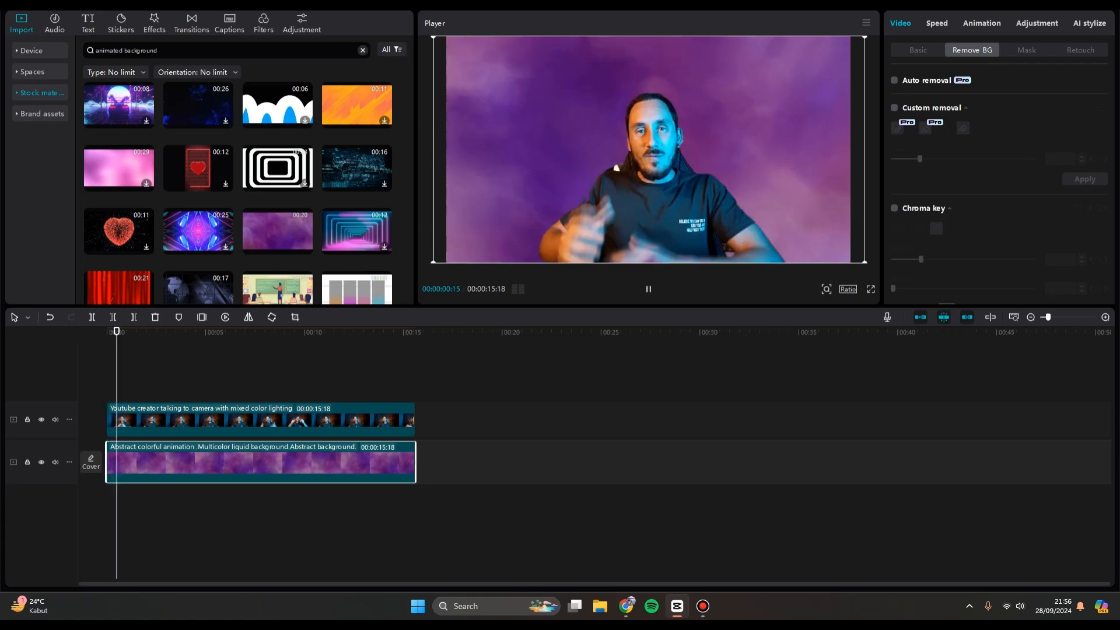
key("space")
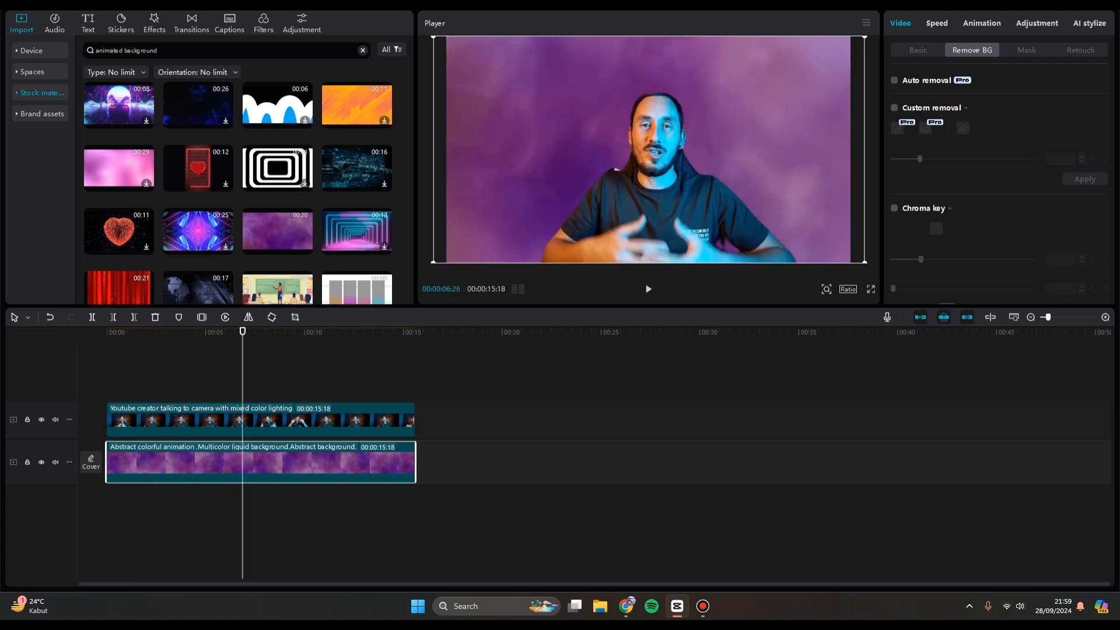
Split the creator clip at 00:00:06:04 and turn off Auto removal for its second part.
left_click(260, 419)
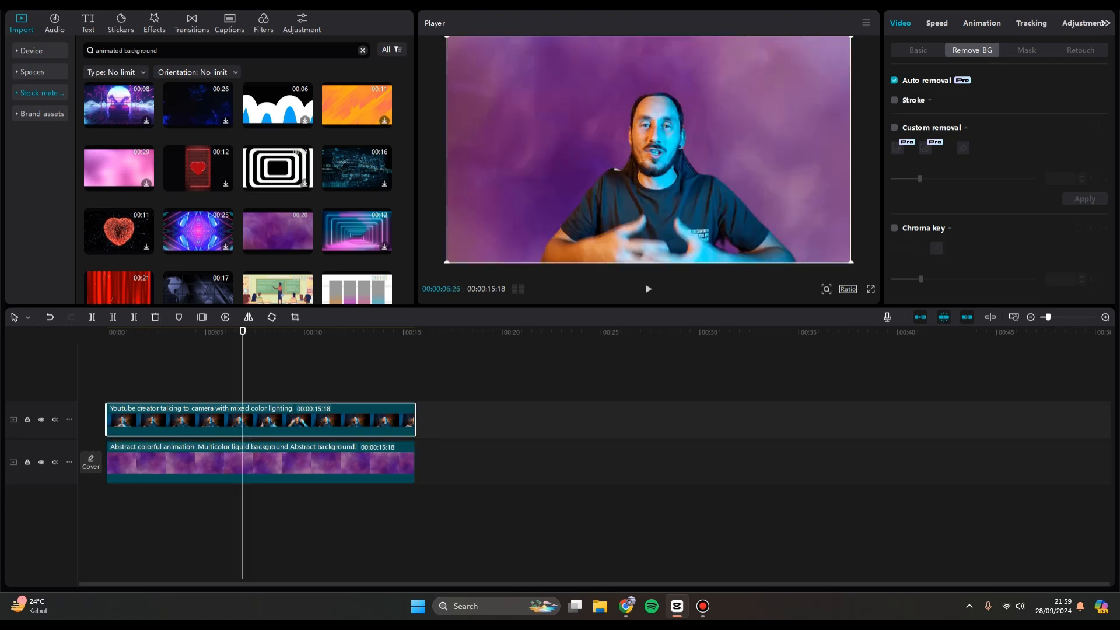
left_click(227, 332)
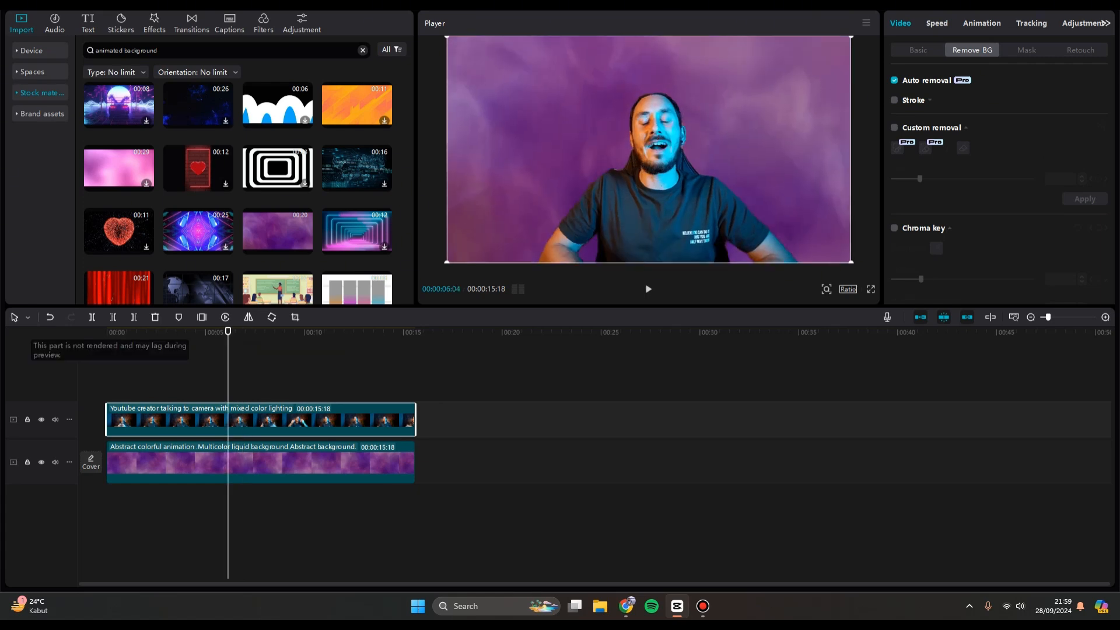
left_click(91, 317)
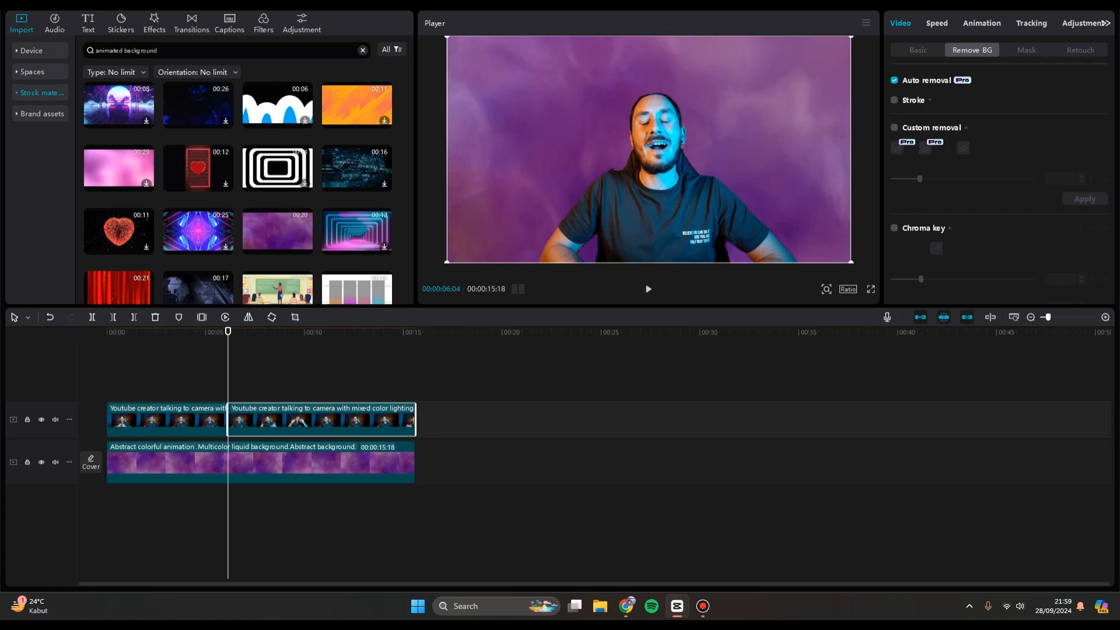
left_click(893, 80)
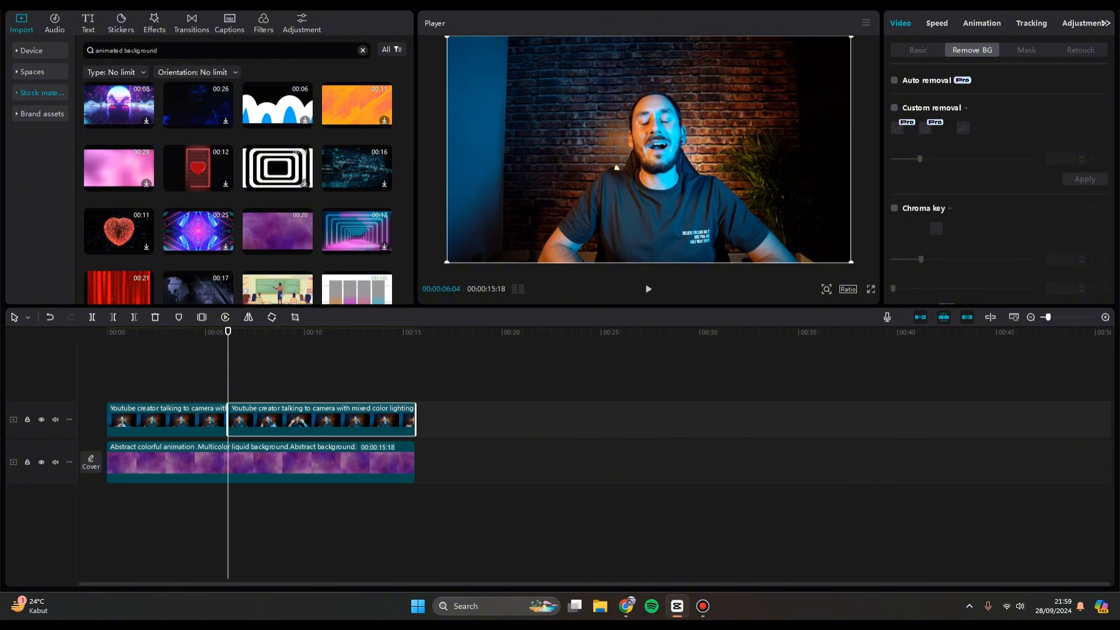
Search the sticker library for "mobile phone" and look through the results for a suitable phone frame.
left_click(120, 23)
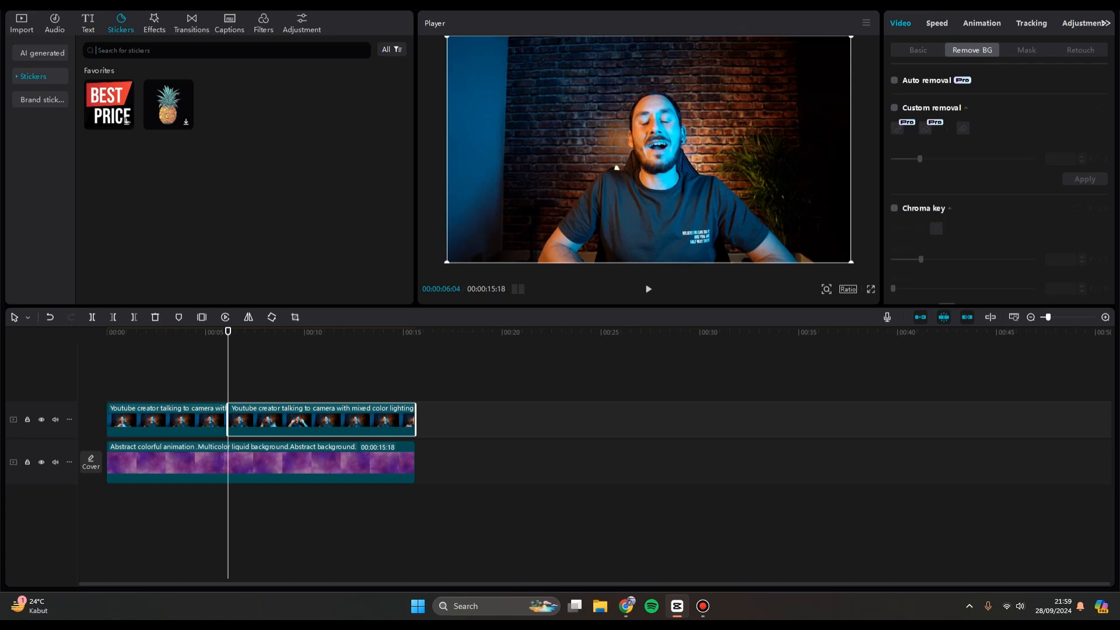
type("mobile")
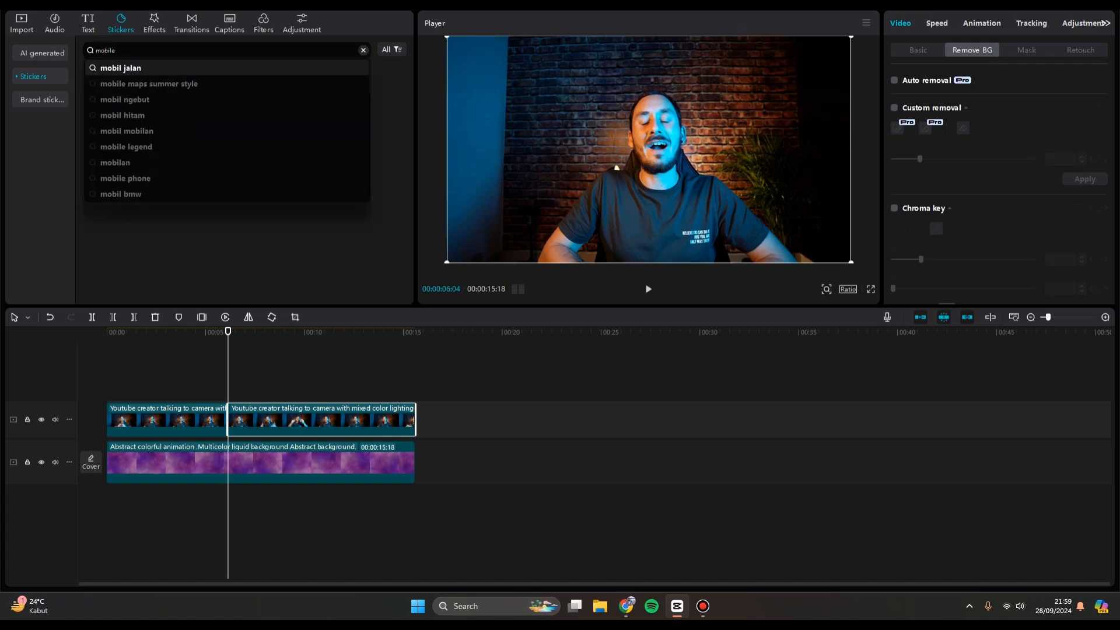
type(" p")
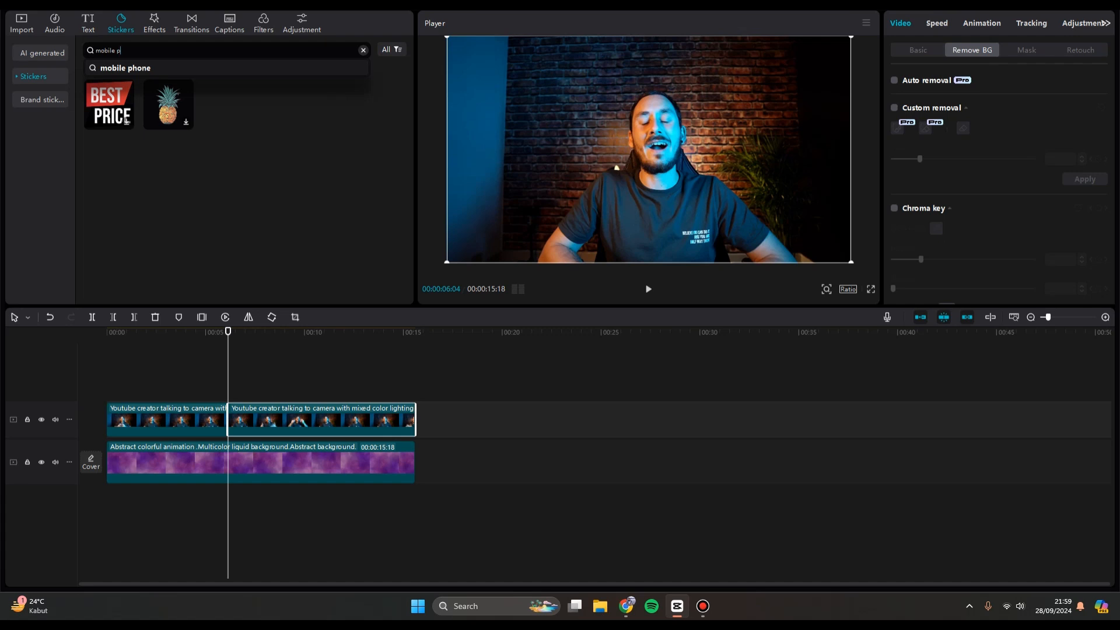
type("hone")
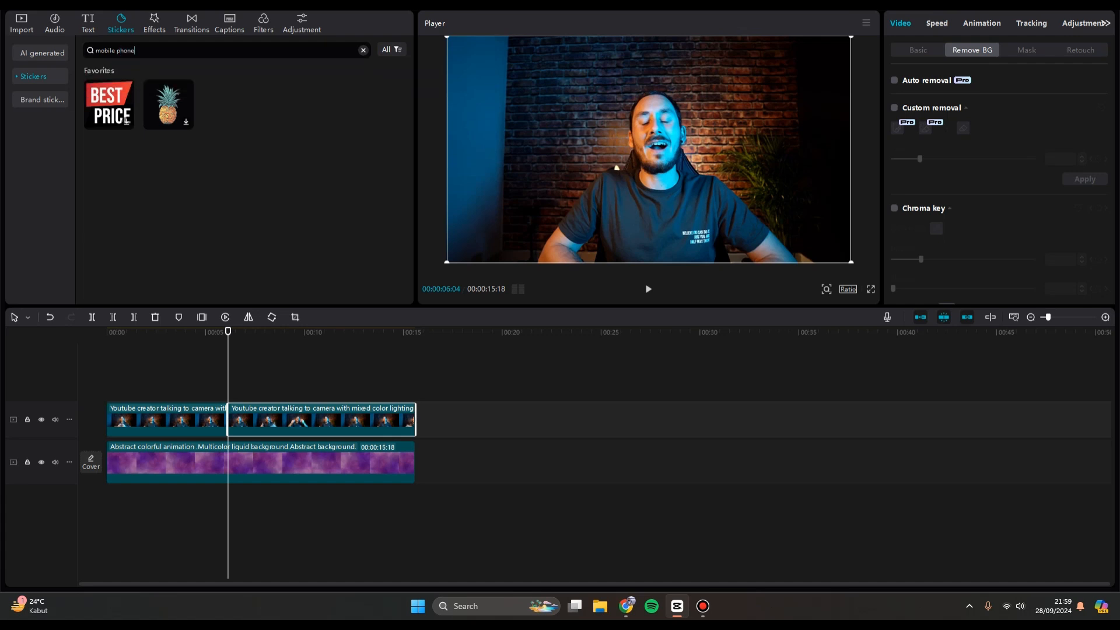
key("Return")
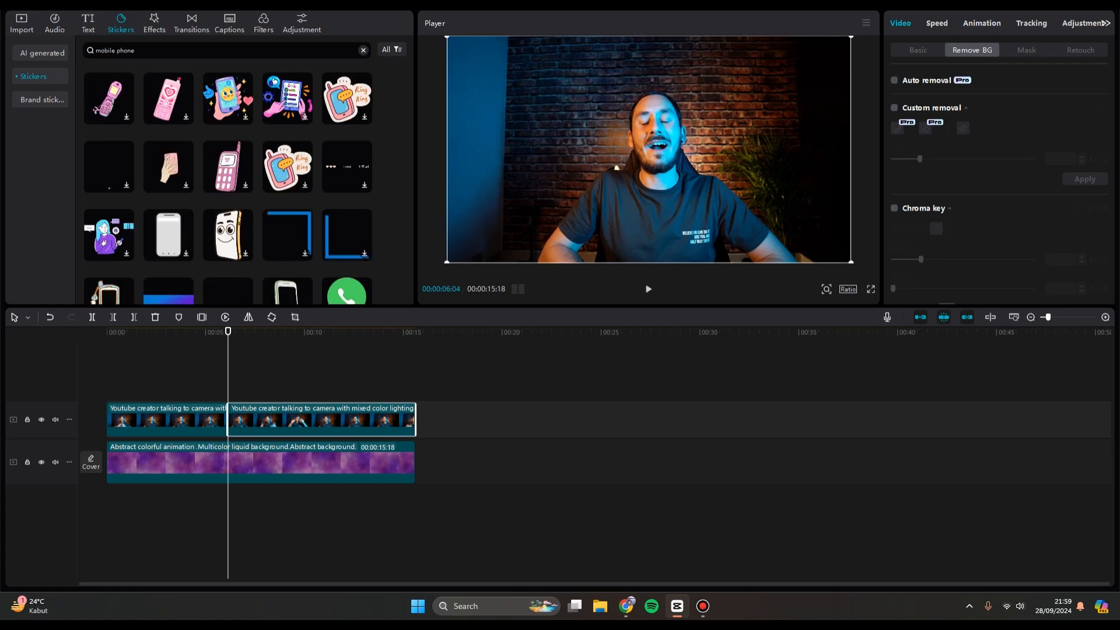
scroll(227, 181, "down", 10)
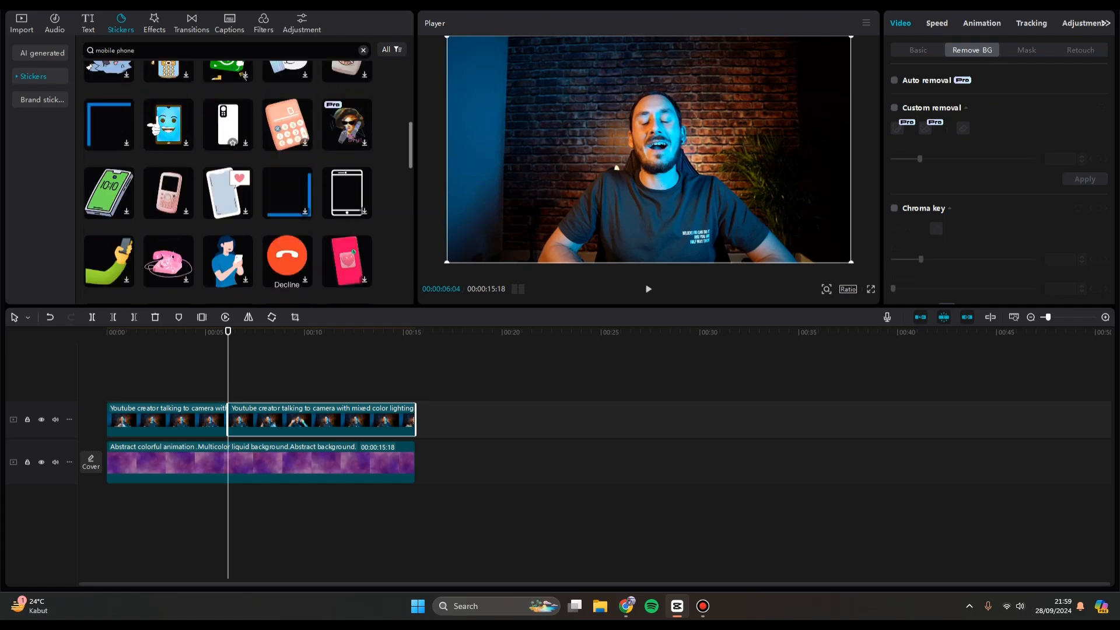
scroll(228, 181, "down", 10)
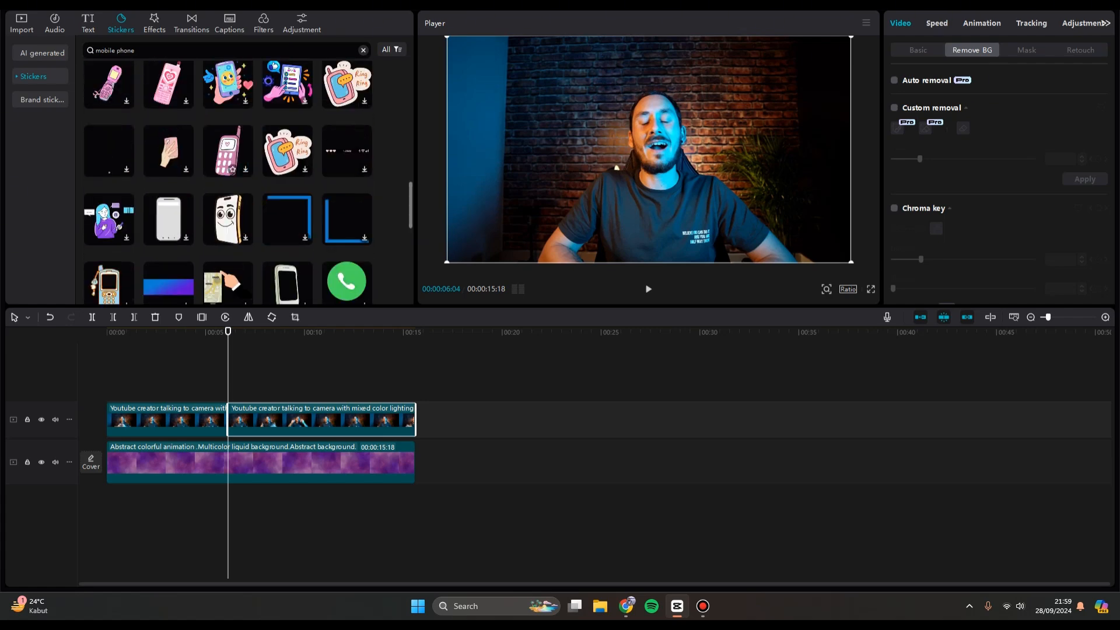
scroll(228, 181, "down", 6)
scroll(227, 181, "up", 15)
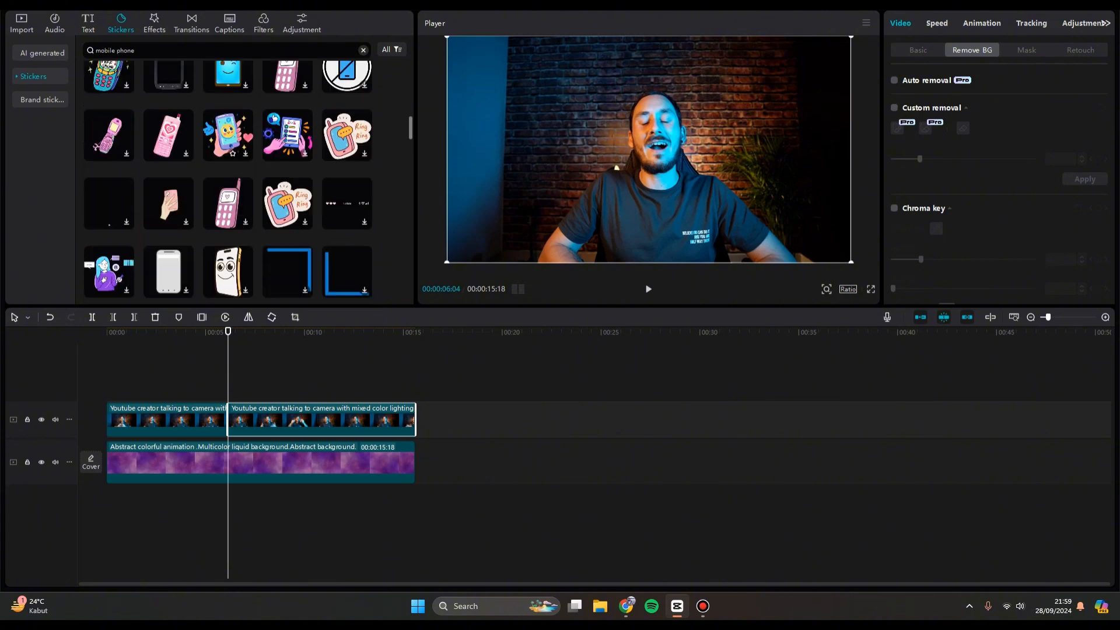
scroll(228, 180, "up", 3)
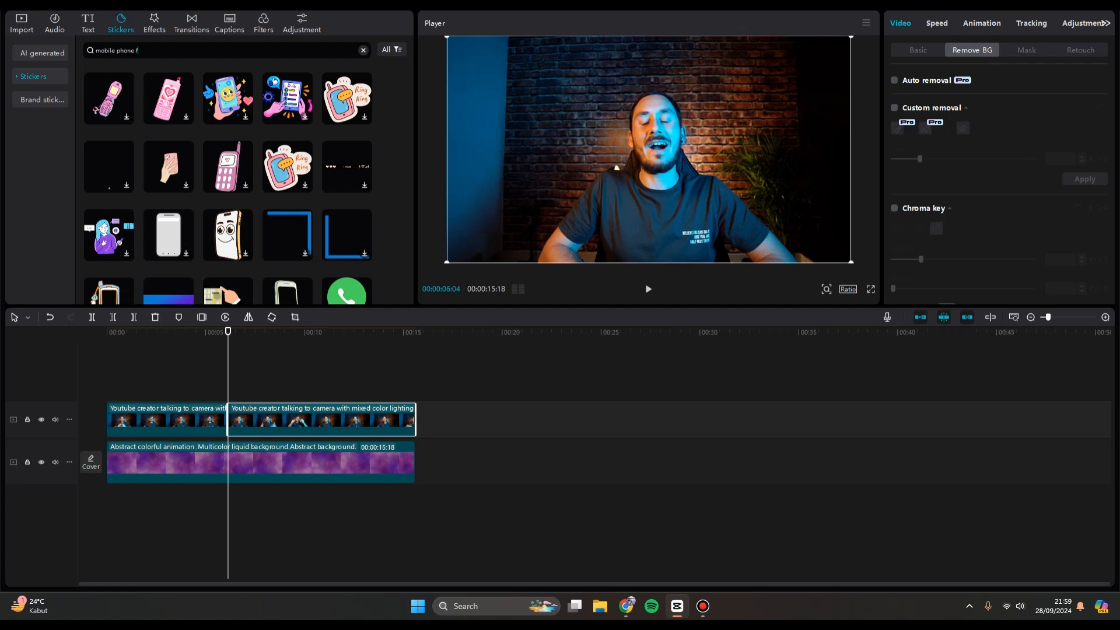
Add the slim smartphone outline from a "mobile phone frame" sticker search, scaled to about 44% and placed in the left part of the video frame.
type("e")
key("Return")
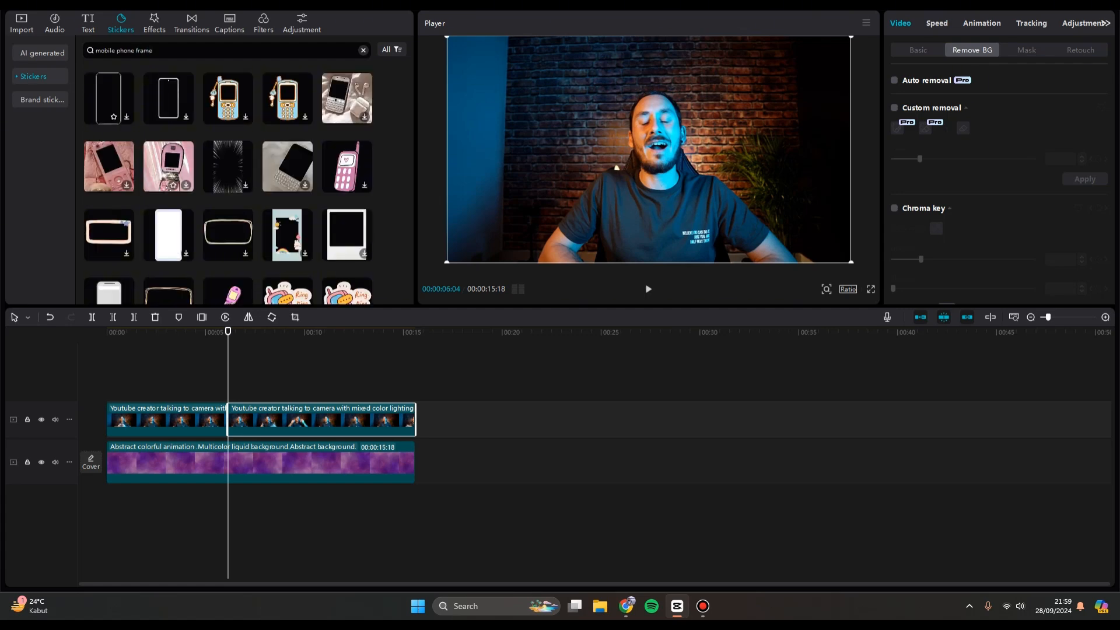
left_click(109, 98)
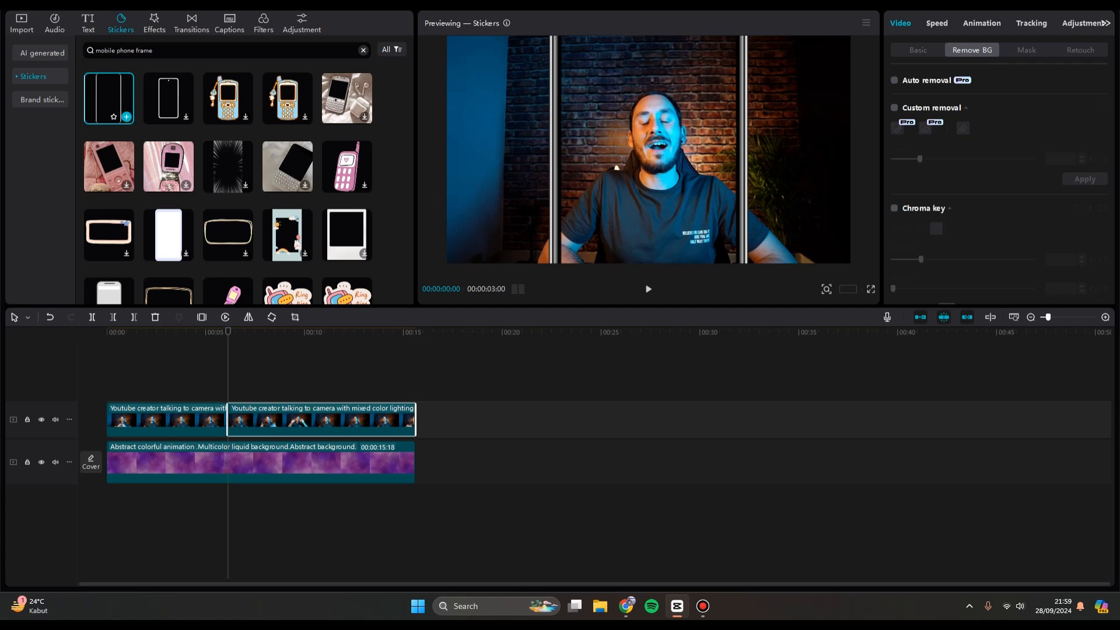
left_click(126, 117)
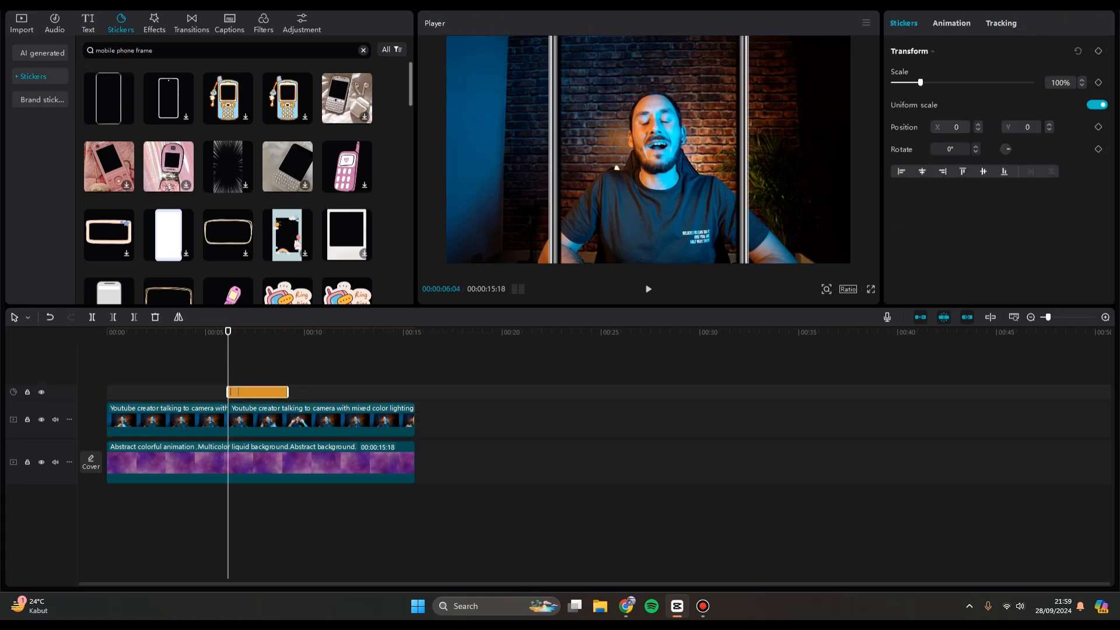
left_click_drag(697, 44, 640, 157)
left_click_drag(597, 204, 526, 112)
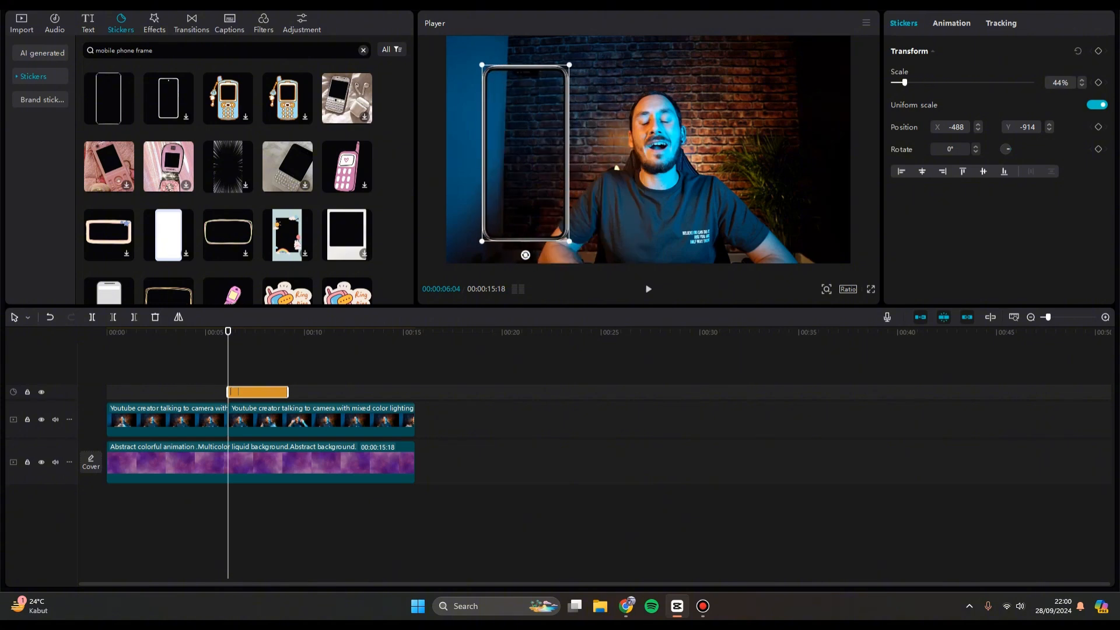
Apply a Rectangle mask to the creator clip's second part, about 550 by 850 with X position 39, and round its corners.
left_click(320, 419)
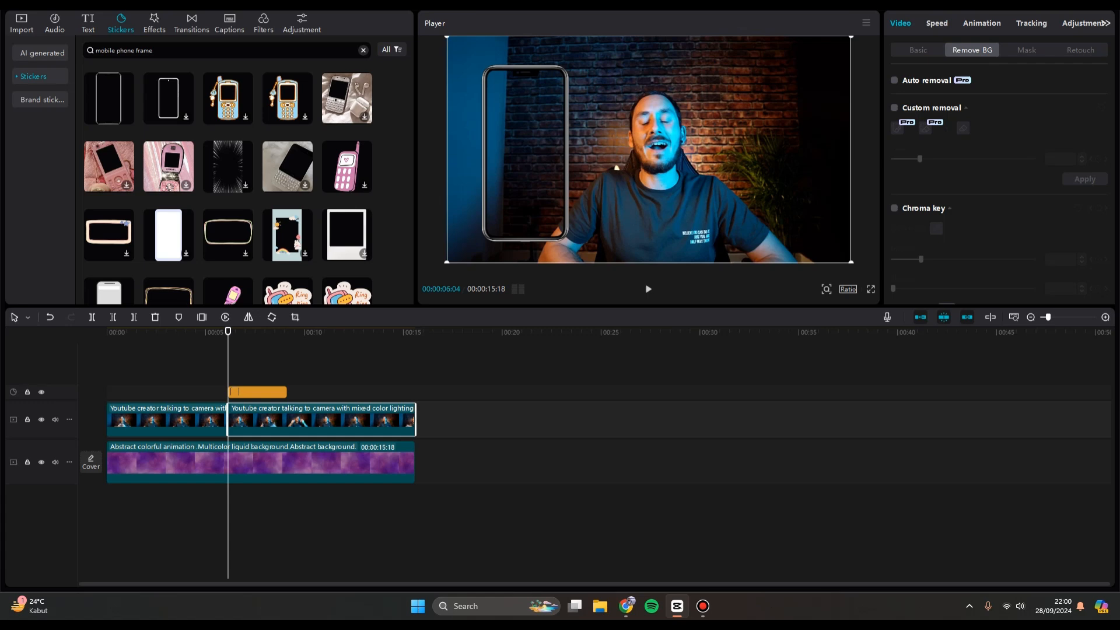
left_click(1026, 50)
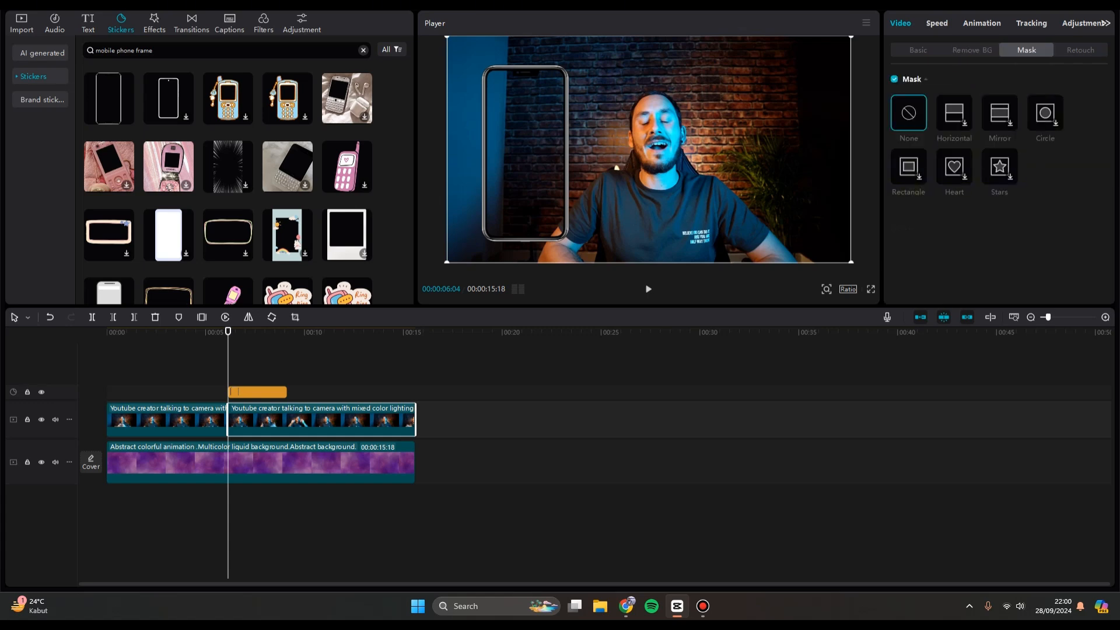
left_click(908, 167)
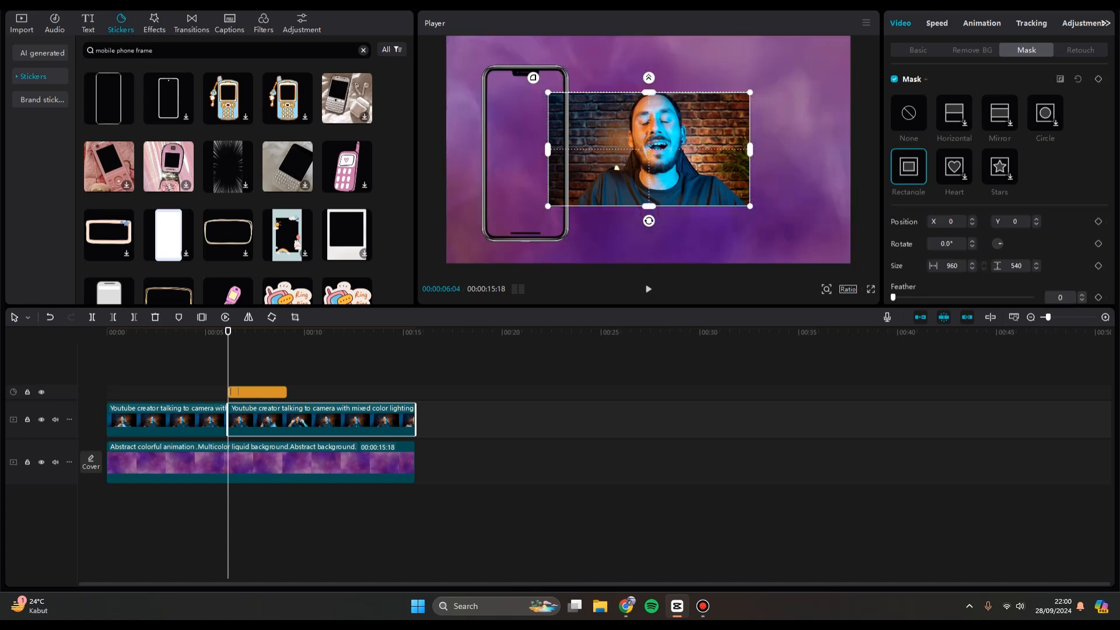
left_click_drag(750, 149, 707, 149)
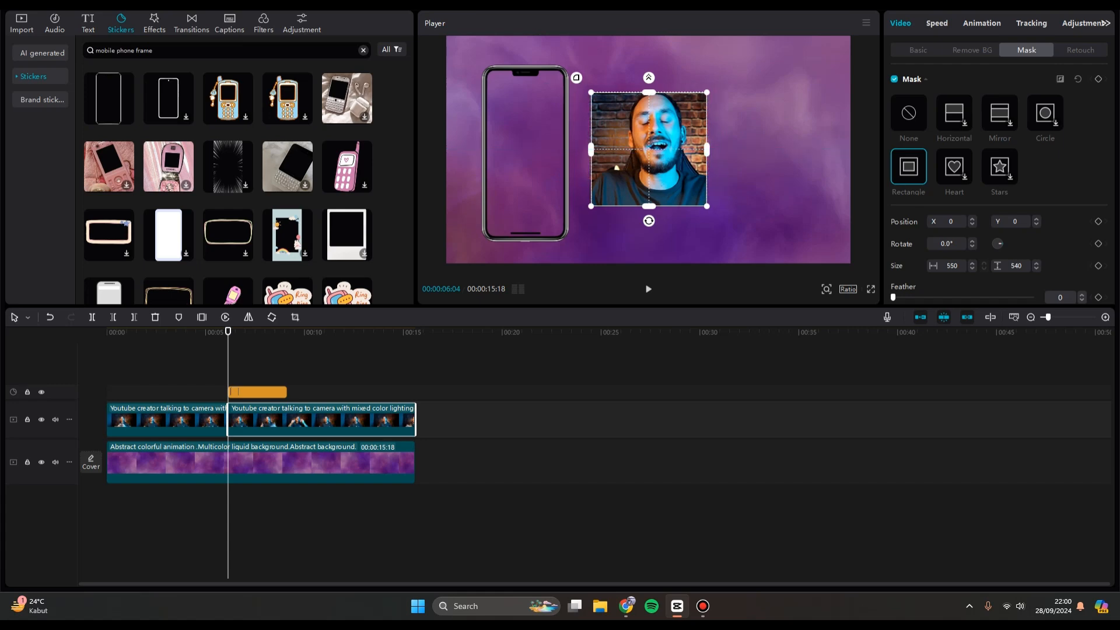
left_click_drag(649, 206, 648, 239)
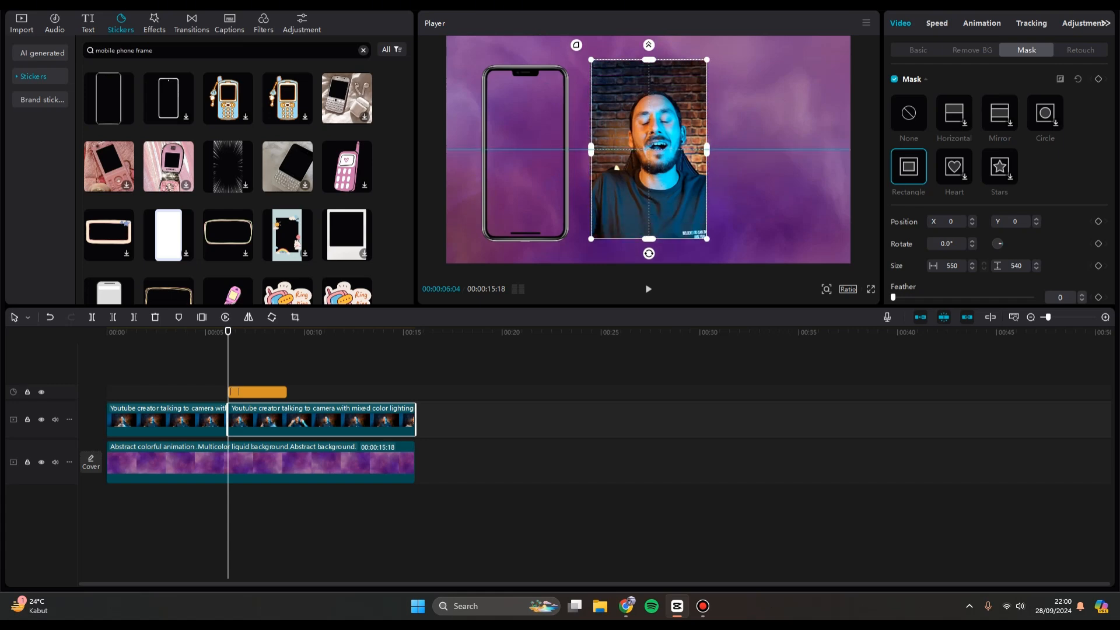
left_click_drag(648, 149, 656, 149)
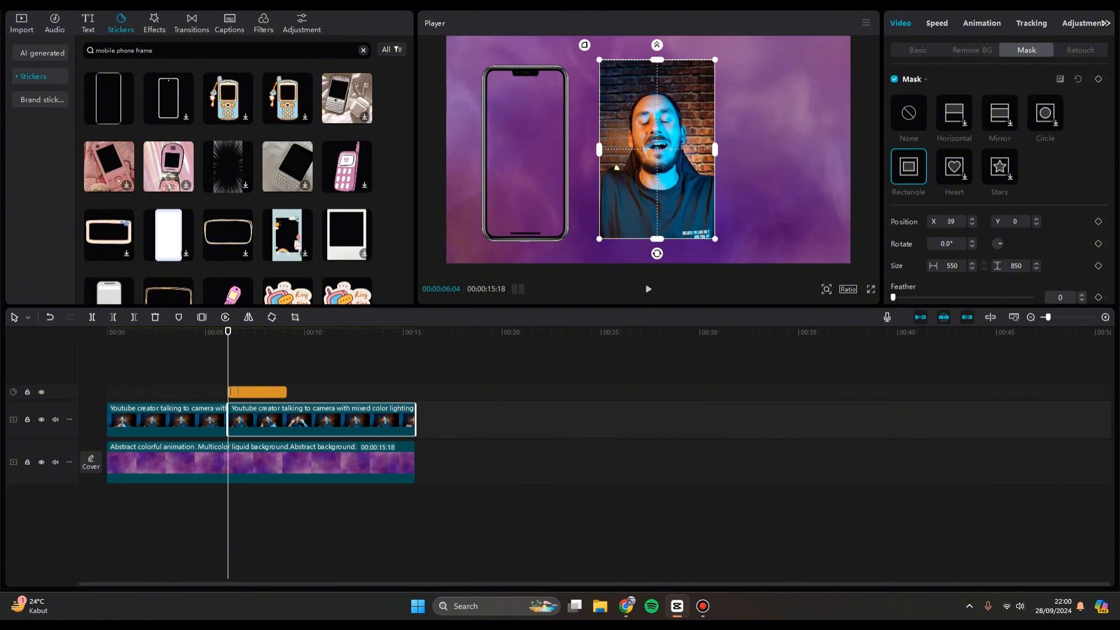
left_click_drag(585, 44, 578, 38)
Move the masked clip behind the phone frame at about X -1105, Y -69 and scale it to 98%.
left_click(918, 50)
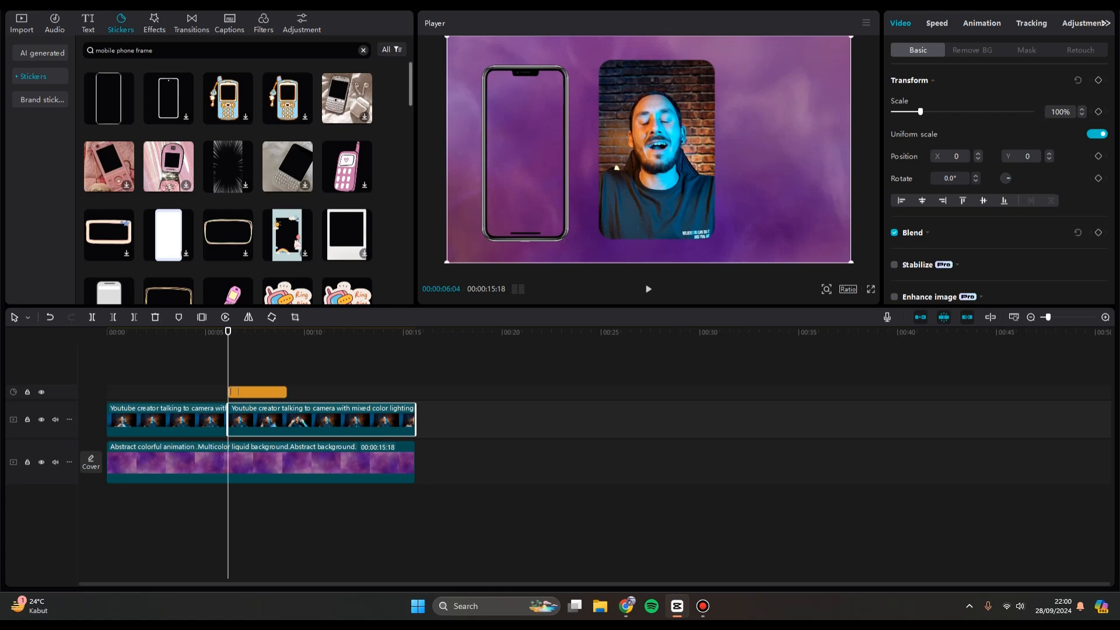
left_click_drag(657, 149, 540, 155)
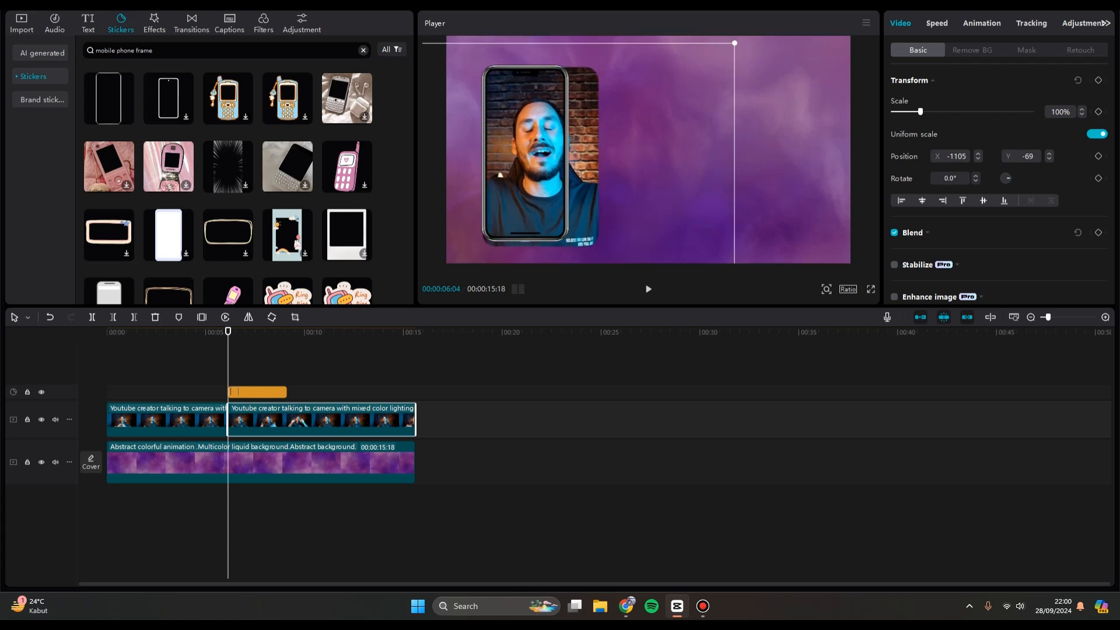
mouse_move(735, 43)
left_mouse_down()
mouse_move(716, 52)
mouse_move(731, 44)
left_mouse_up()
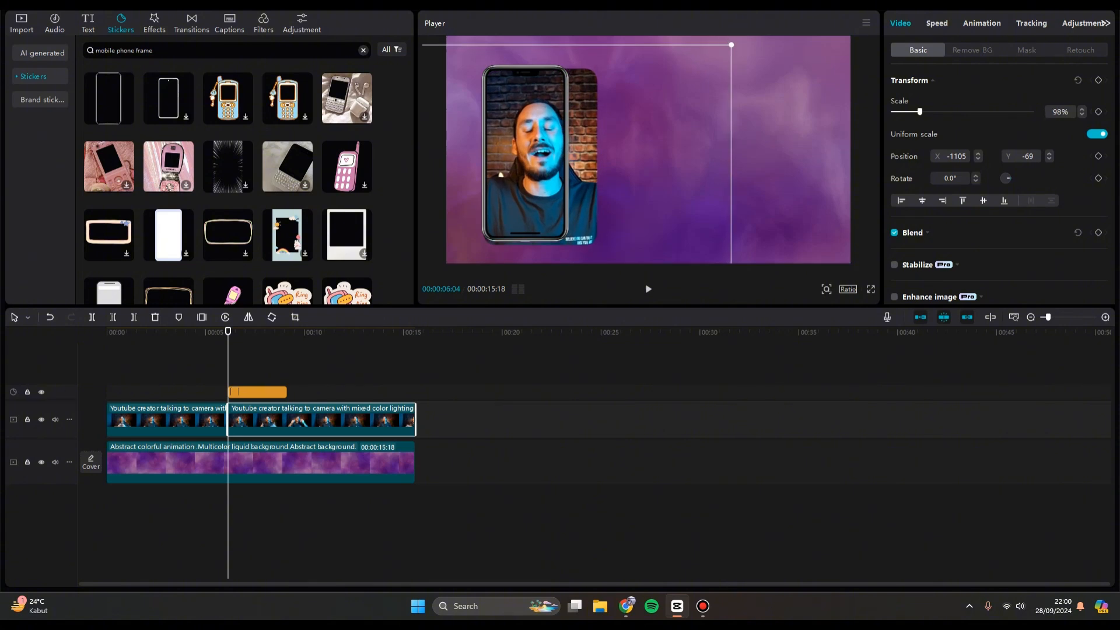
Narrow the rectangle mask to a width of about 437 and shift the clip to fit inside the phone frame.
left_click(1026, 49)
mouse_move(596, 157)
left_mouse_down()
mouse_move(574, 157)
mouse_move(586, 157)
left_mouse_up()
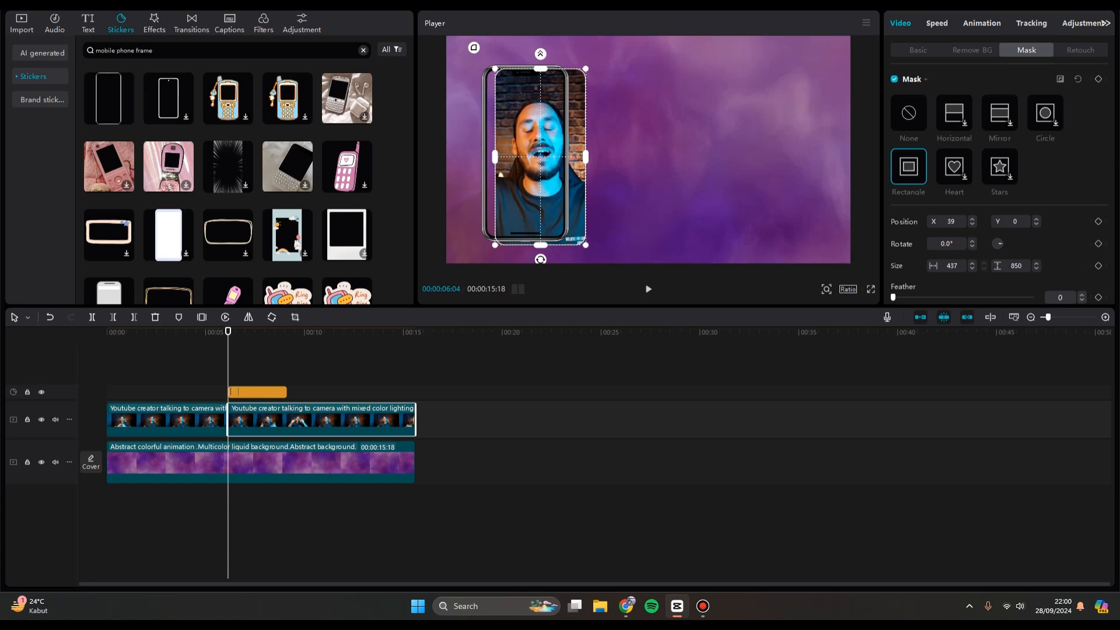
left_click(917, 50)
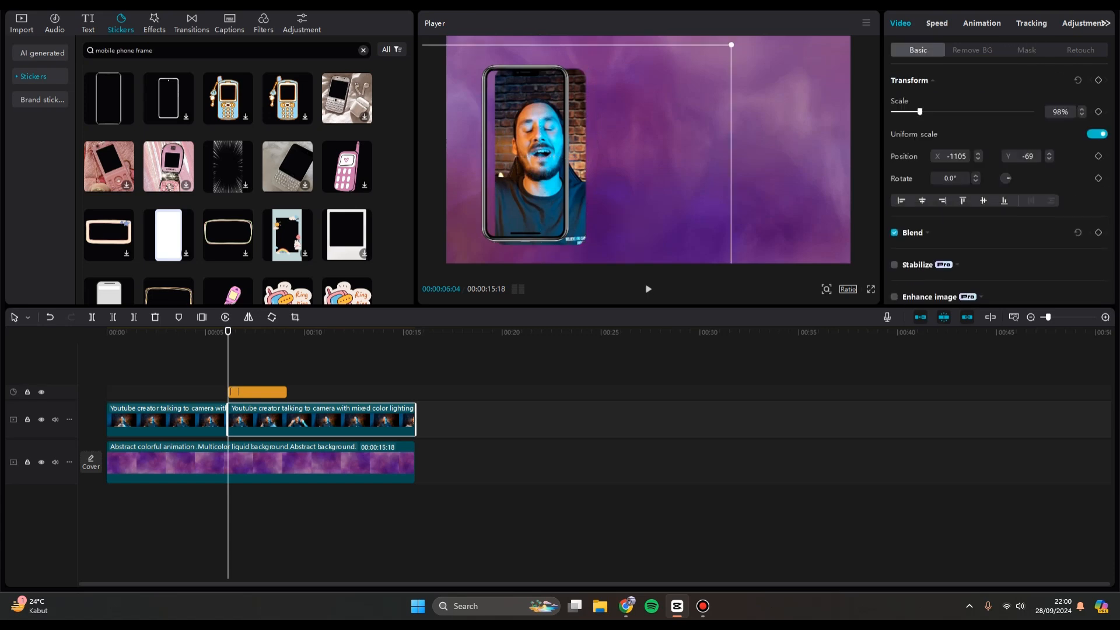
left_click_drag(525, 153, 511, 156)
key("ctrl+z")
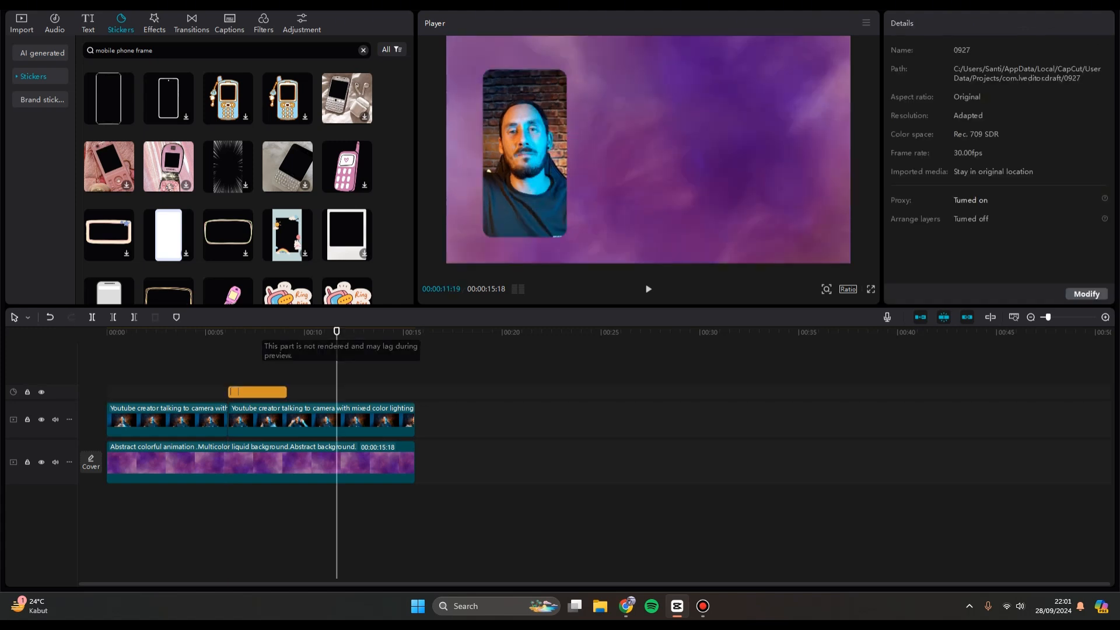
Add the Glare II transition between the two parts of the creator clip.
left_click_drag(336, 331, 216, 332)
left_click(167, 419)
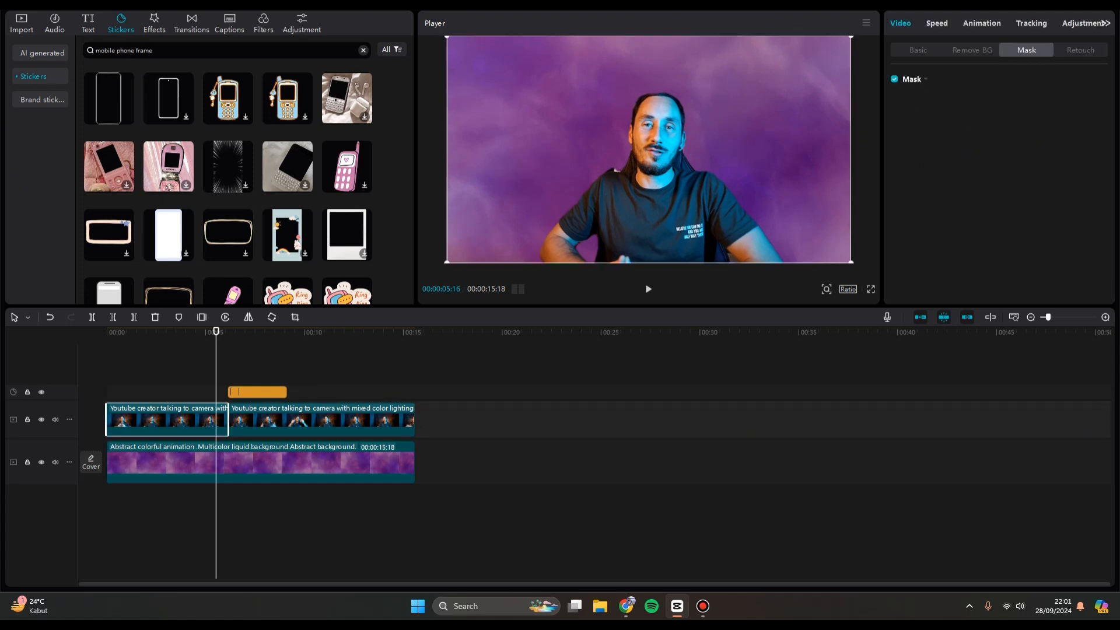
left_click(191, 22)
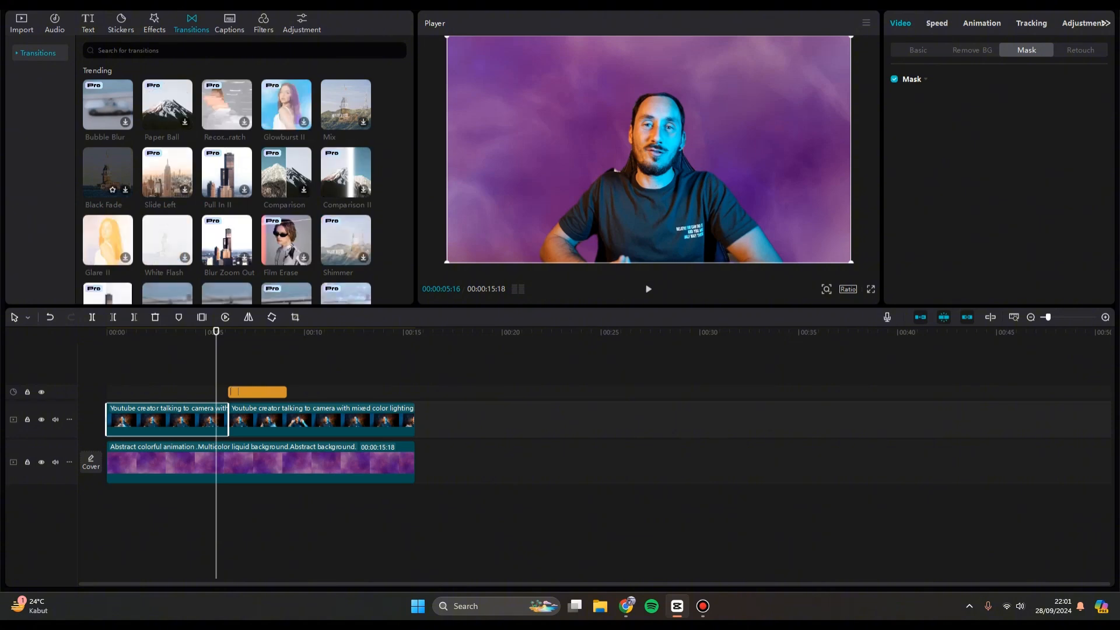
scroll(108, 187, "down", 1)
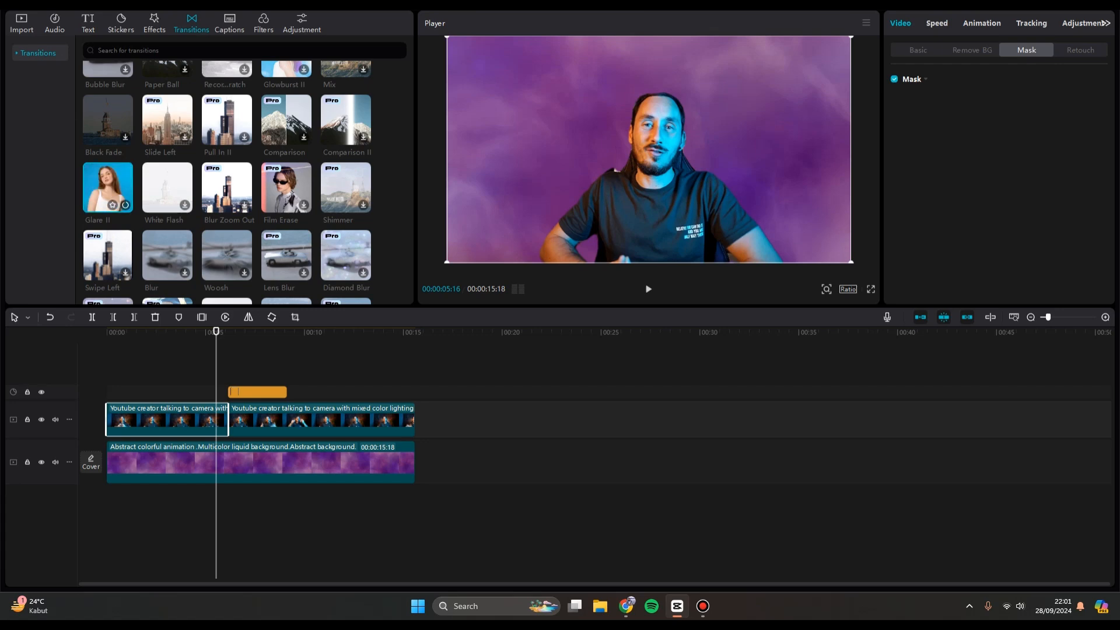
left_click(125, 205)
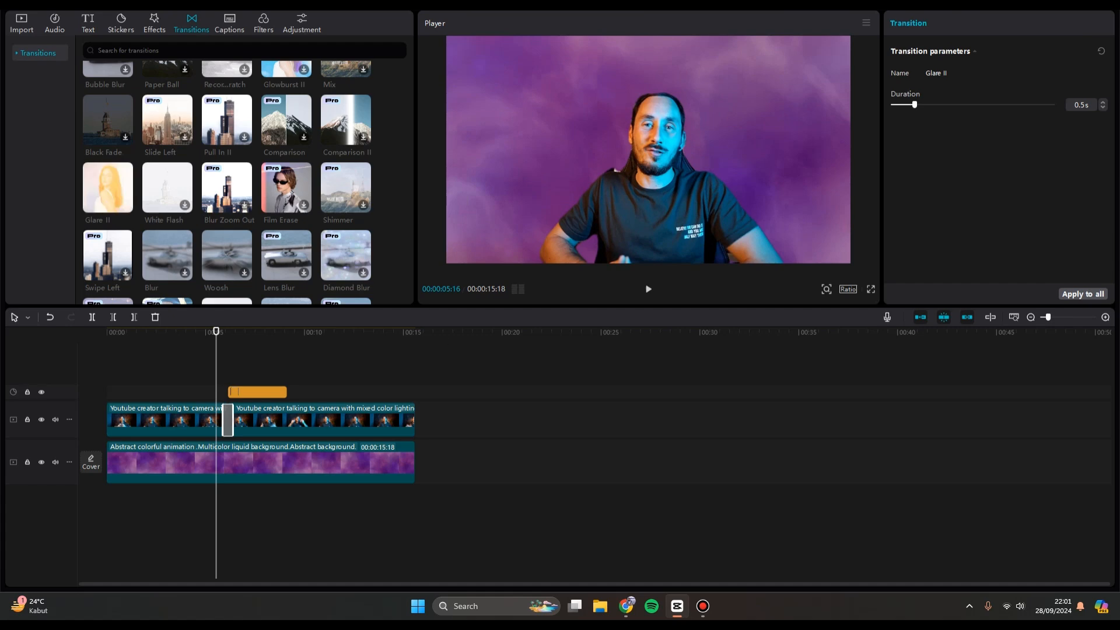
Add a default text at 00:00:06:22 reading "TUTORIAL VIDEO" on two lines.
left_click_drag(216, 331, 239, 331)
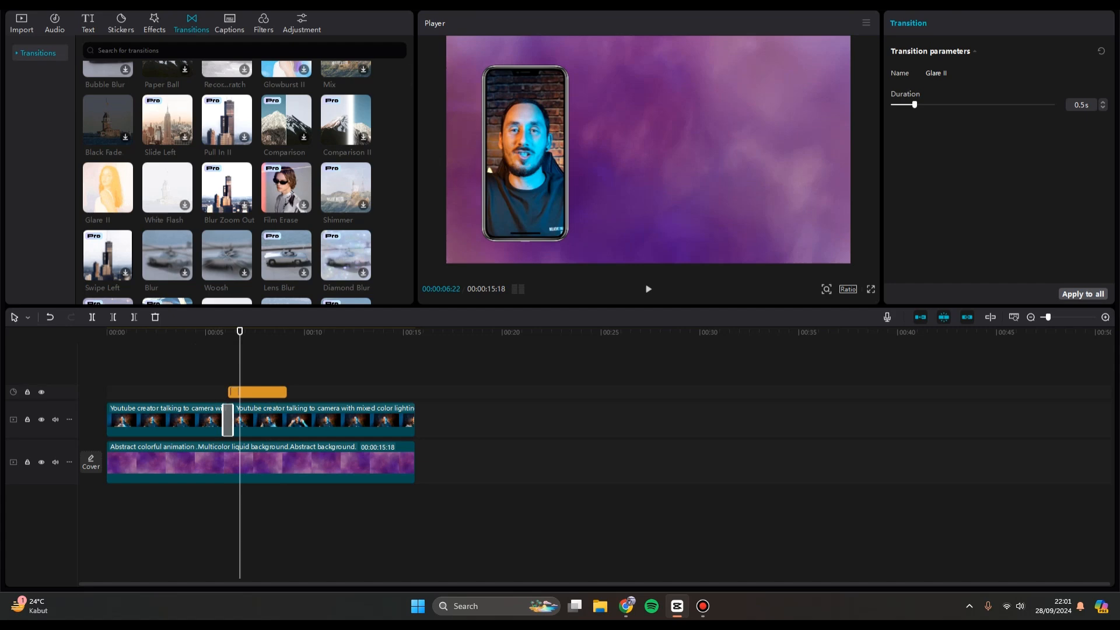
left_click(88, 24)
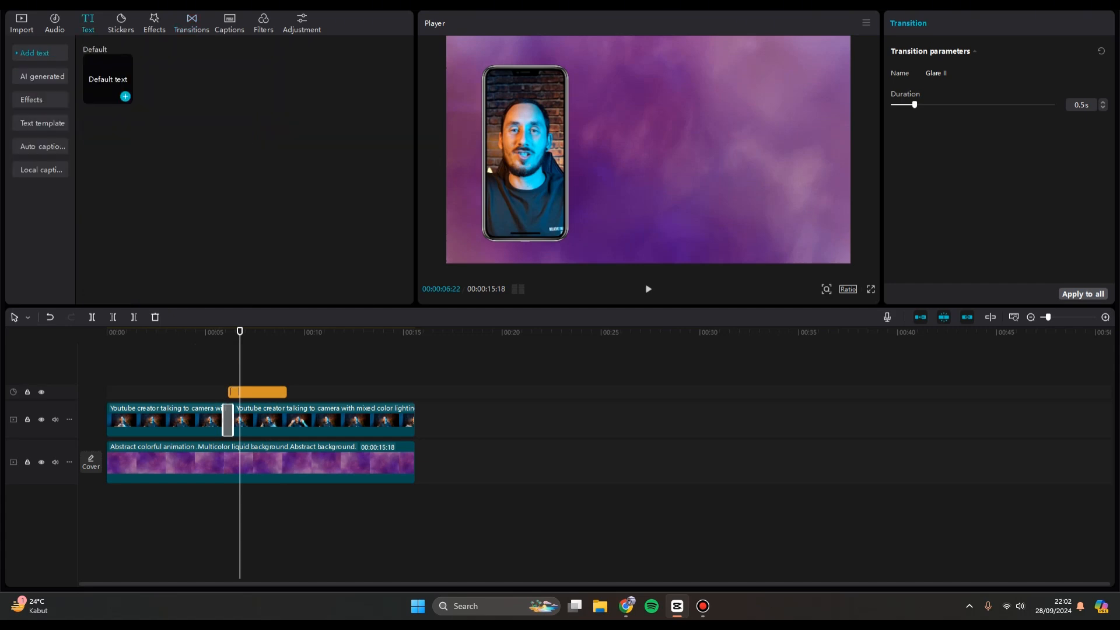
left_click(124, 97)
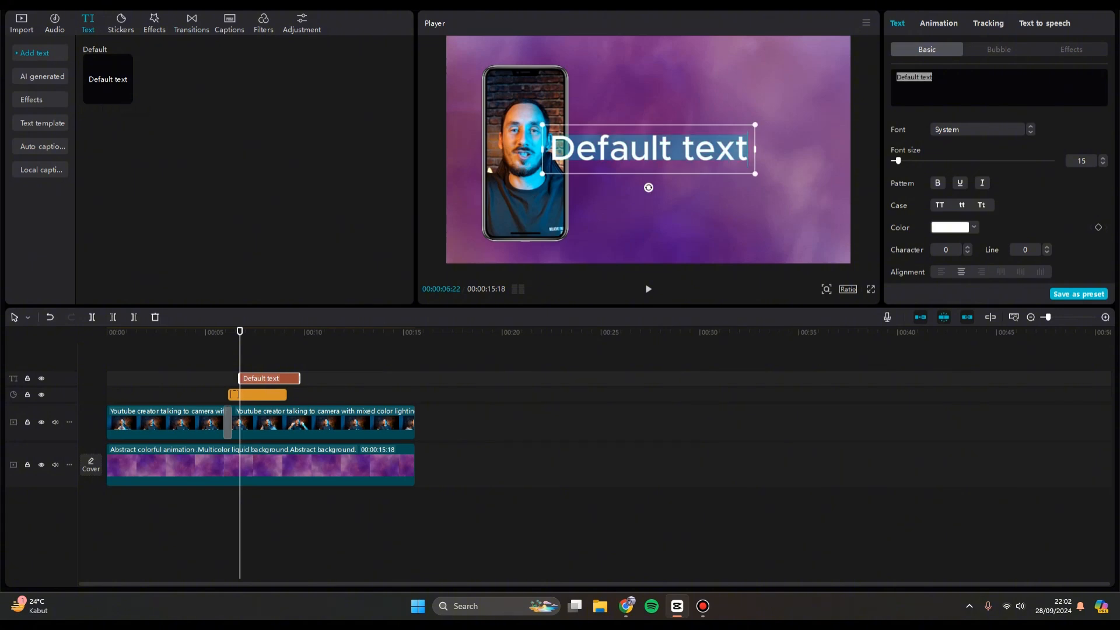
type("TUTORIAL")
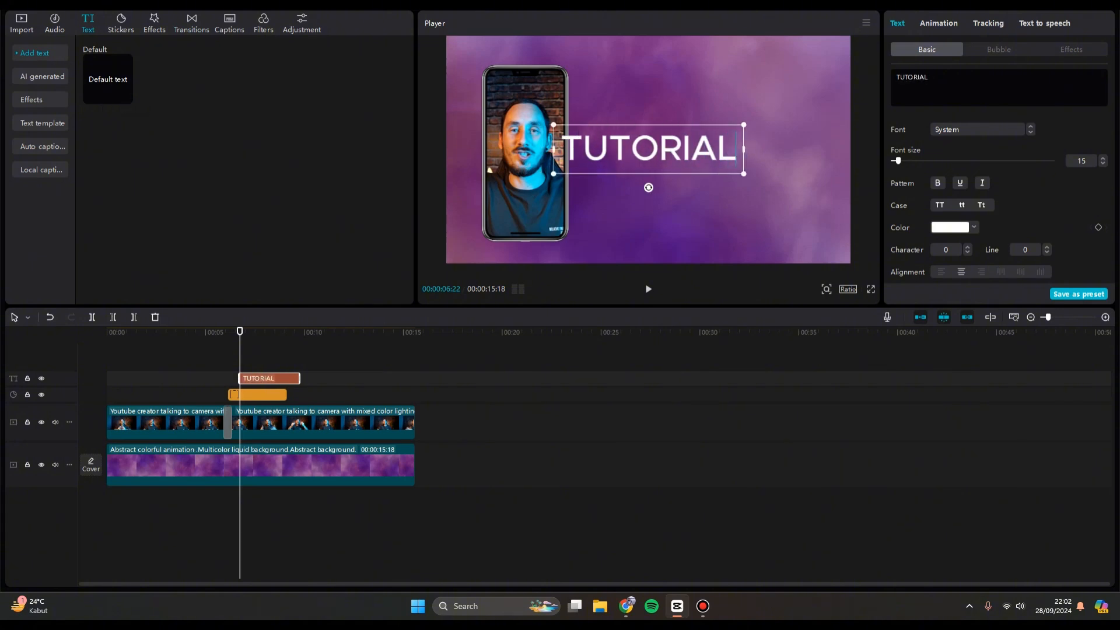
key("Return")
type("B")
key("BackSpace")
type("VIDEO")
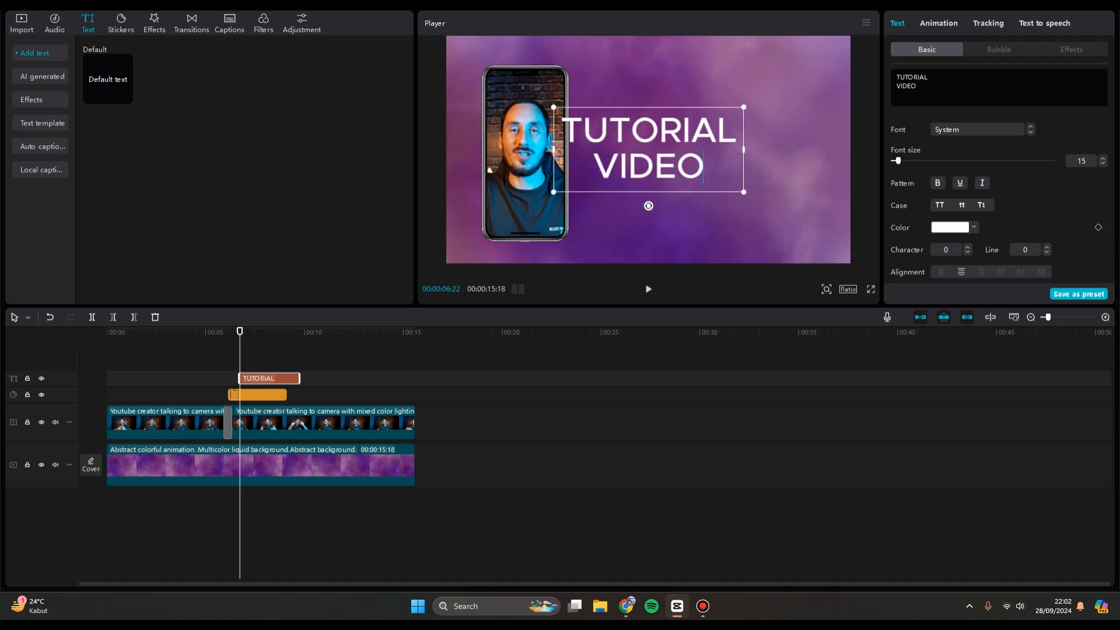
Enlarge the "TUTORIAL VIDEO" text and move it to fill the empty area beside the phone frame.
left_click(776, 216)
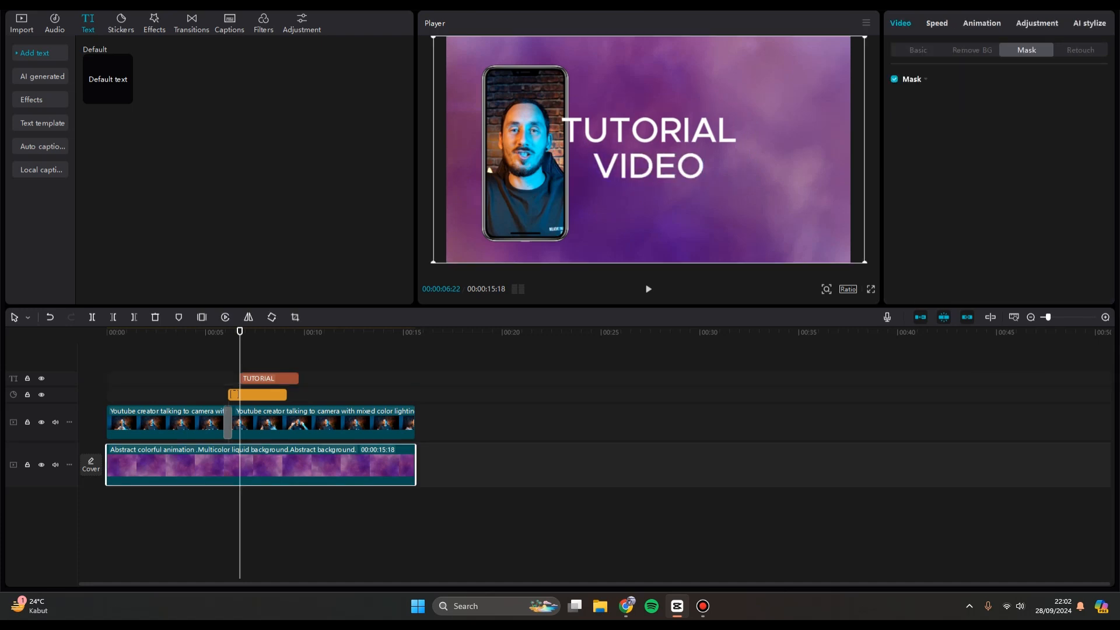
left_click(269, 378)
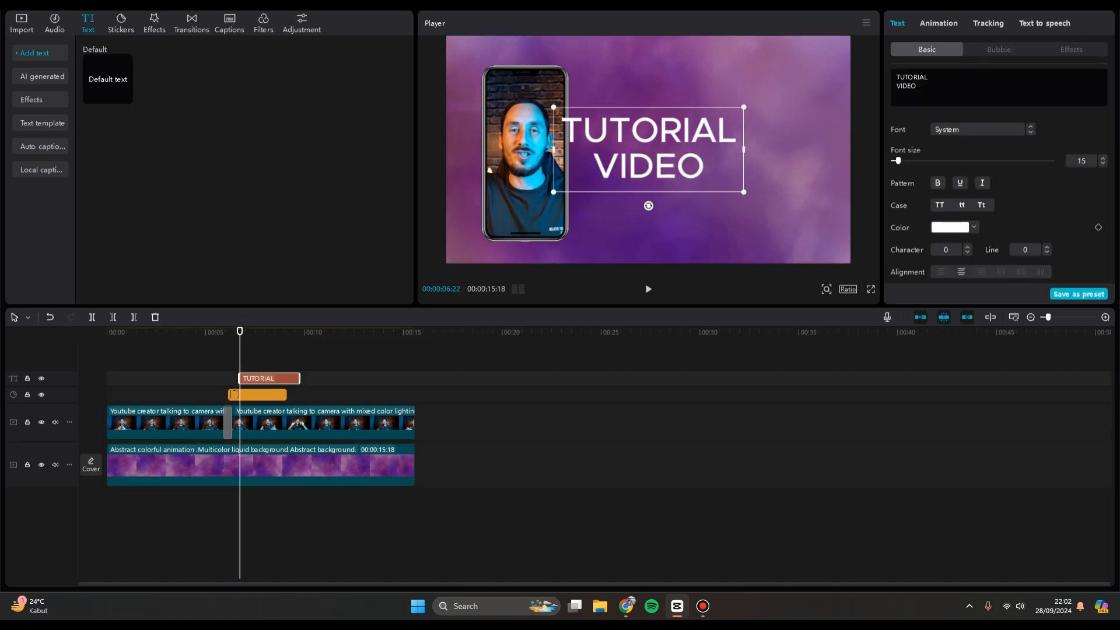
left_click_drag(649, 149, 681, 145)
left_click_drag(777, 187, 838, 238)
left_click_drag(682, 144, 704, 153)
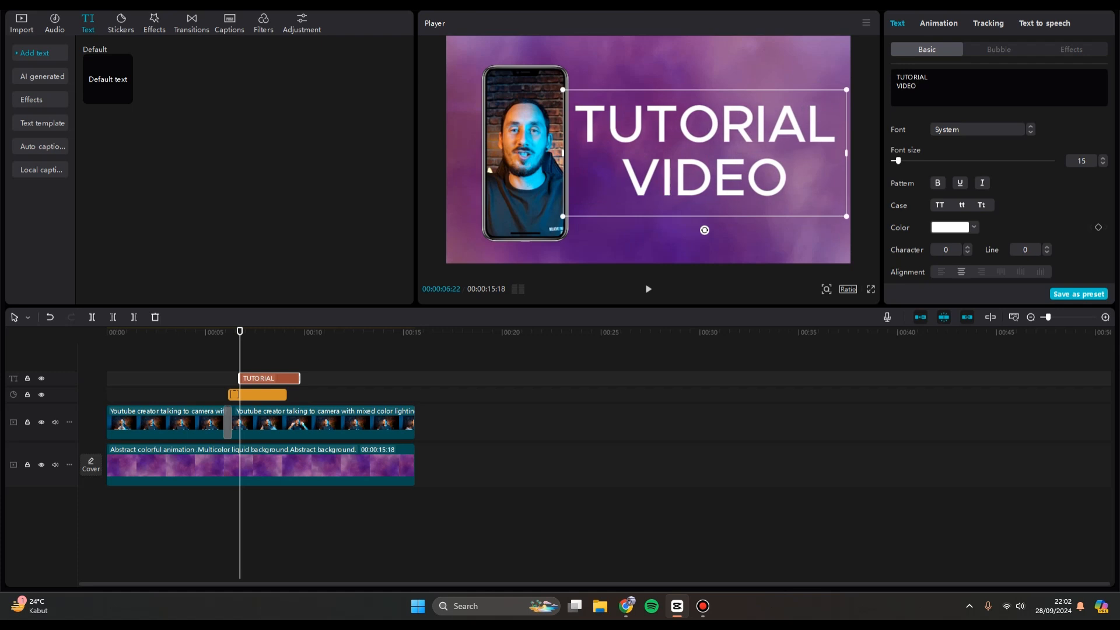
Apply the Bounce Left entrance animation to the "TUTORIAL VIDEO" text.
left_click(937, 23)
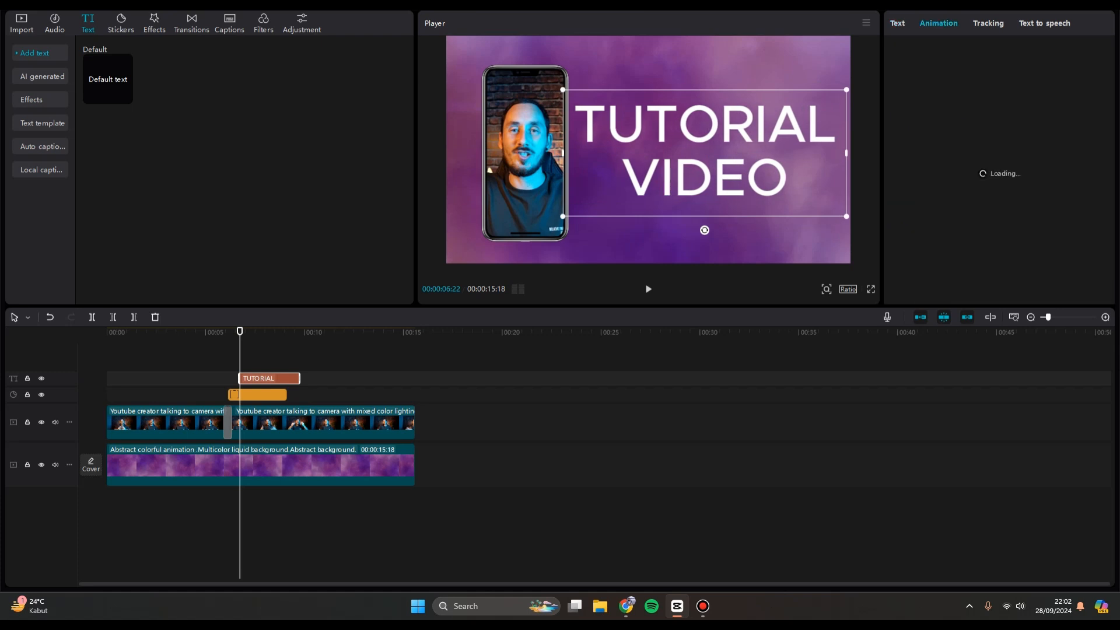
scroll(1001, 199, "down", 3)
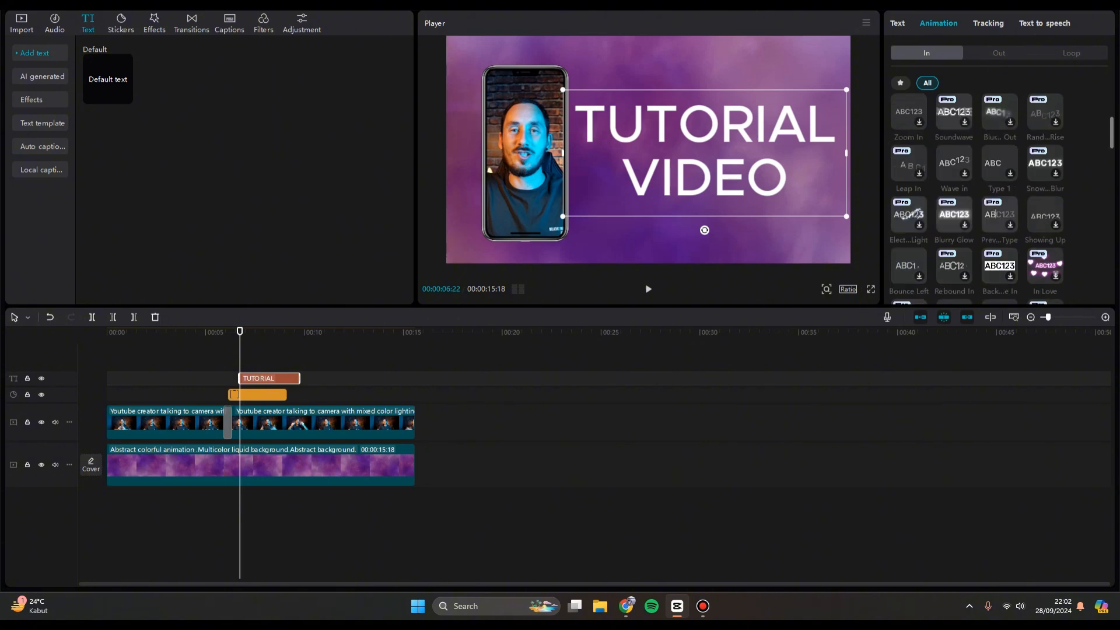
scroll(955, 213, "down", 1)
scroll(955, 214, "down", 1)
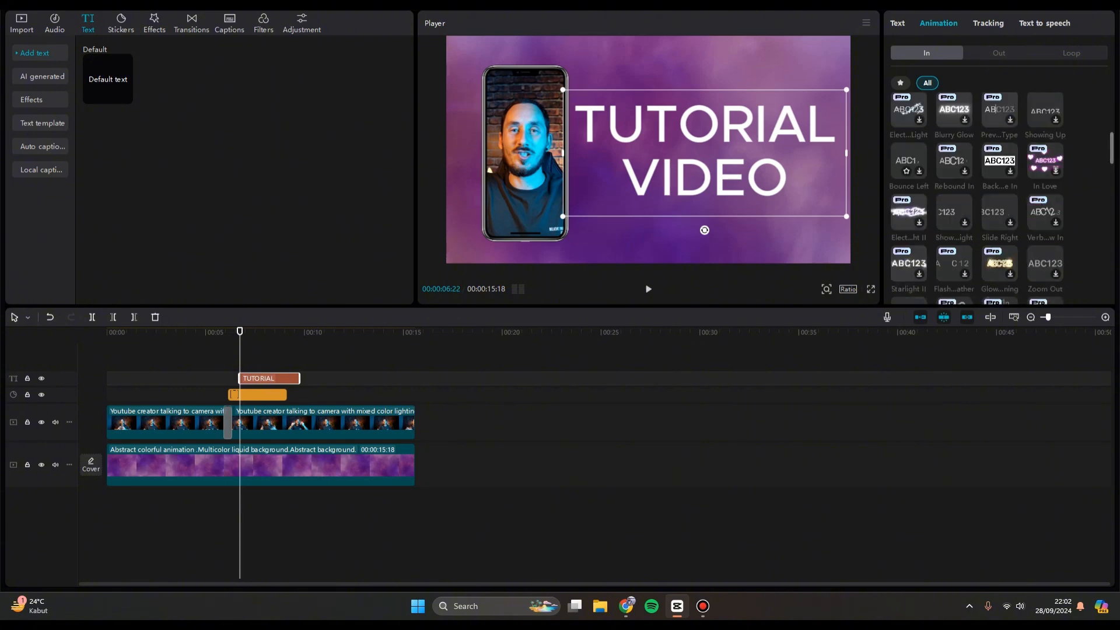
left_click(907, 160)
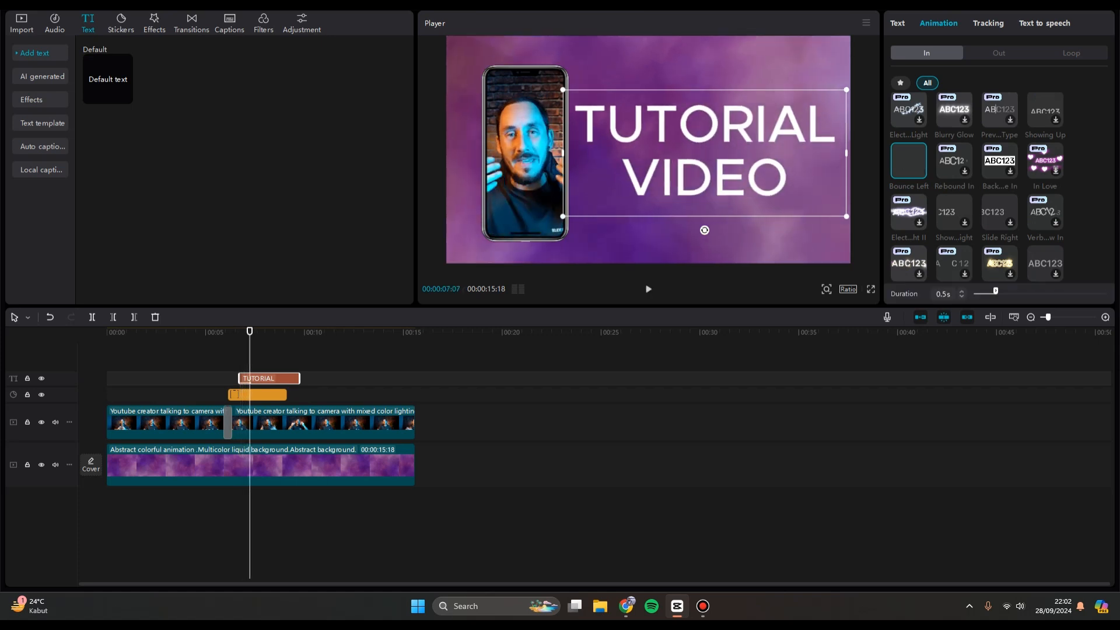
left_click(260, 465)
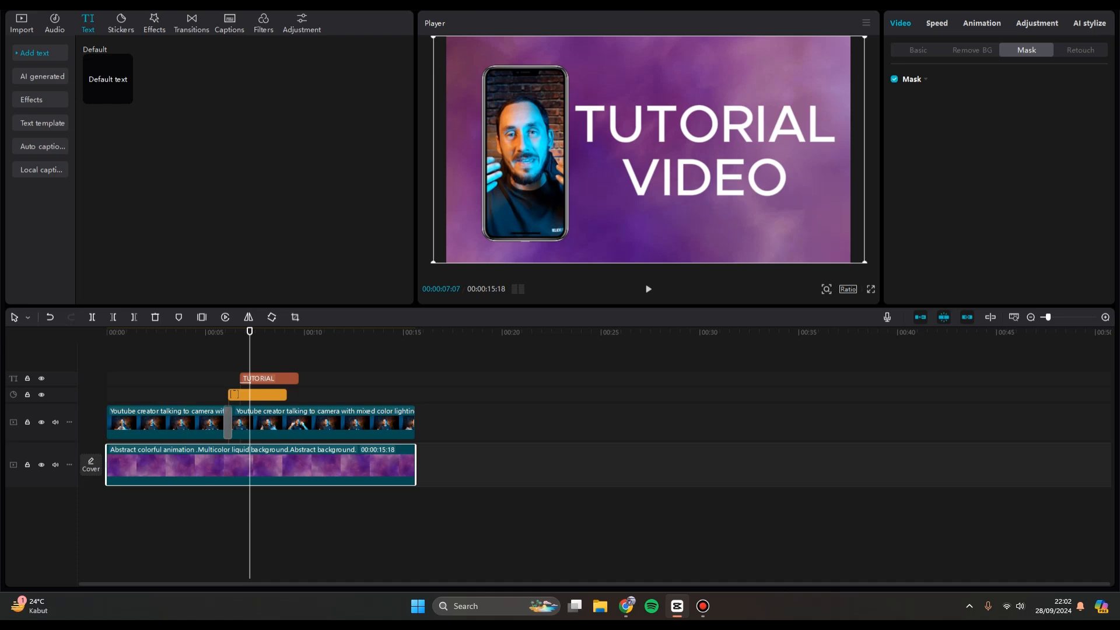
left_click(323, 422)
left_click(166, 422)
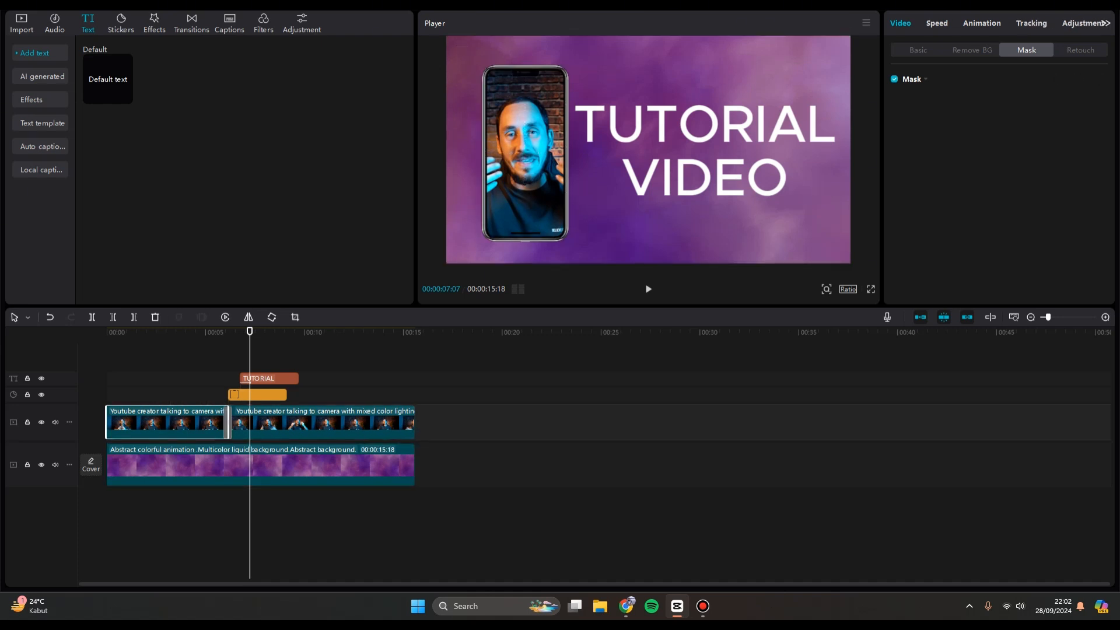
left_click(230, 24)
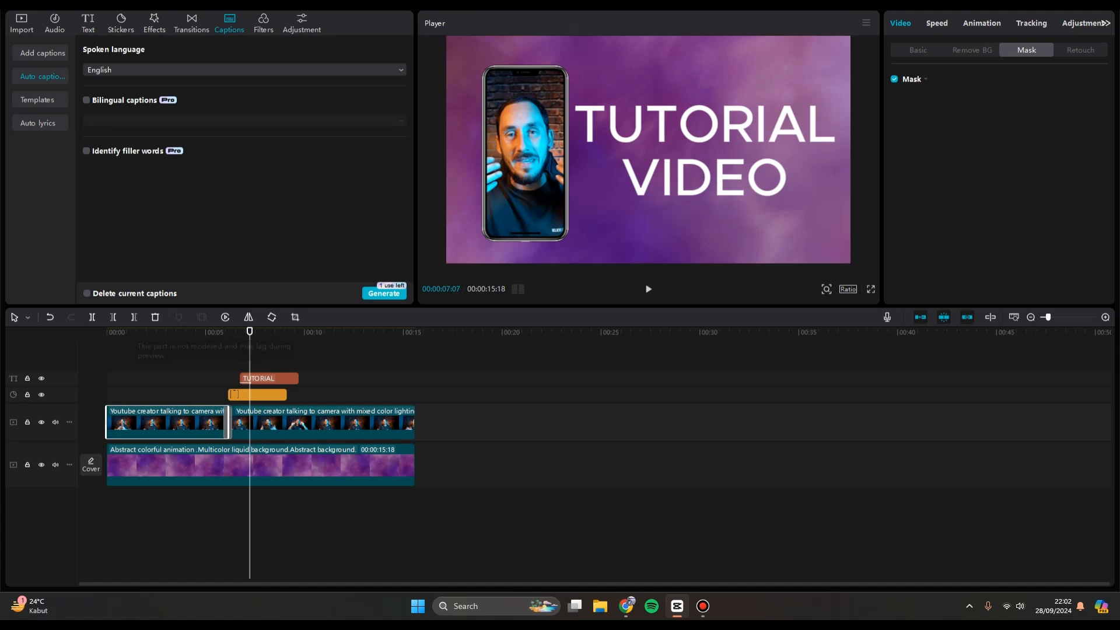
left_click(320, 421)
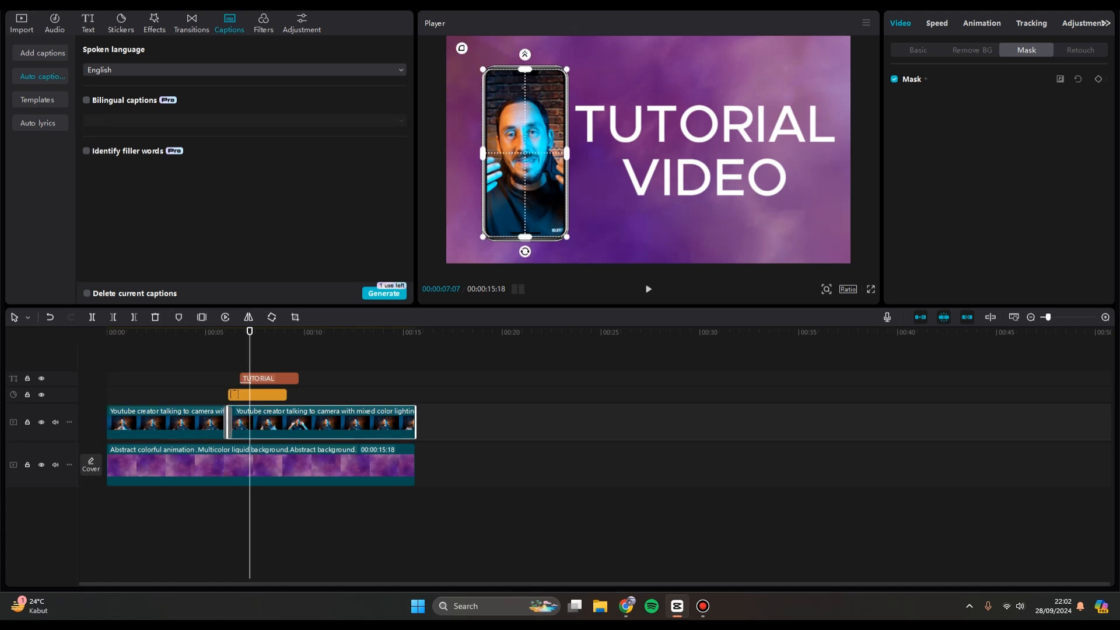
left_click(166, 422)
Apply the Fade Out exit animation to the second part of the creator clip.
left_click(321, 422)
left_click(982, 23)
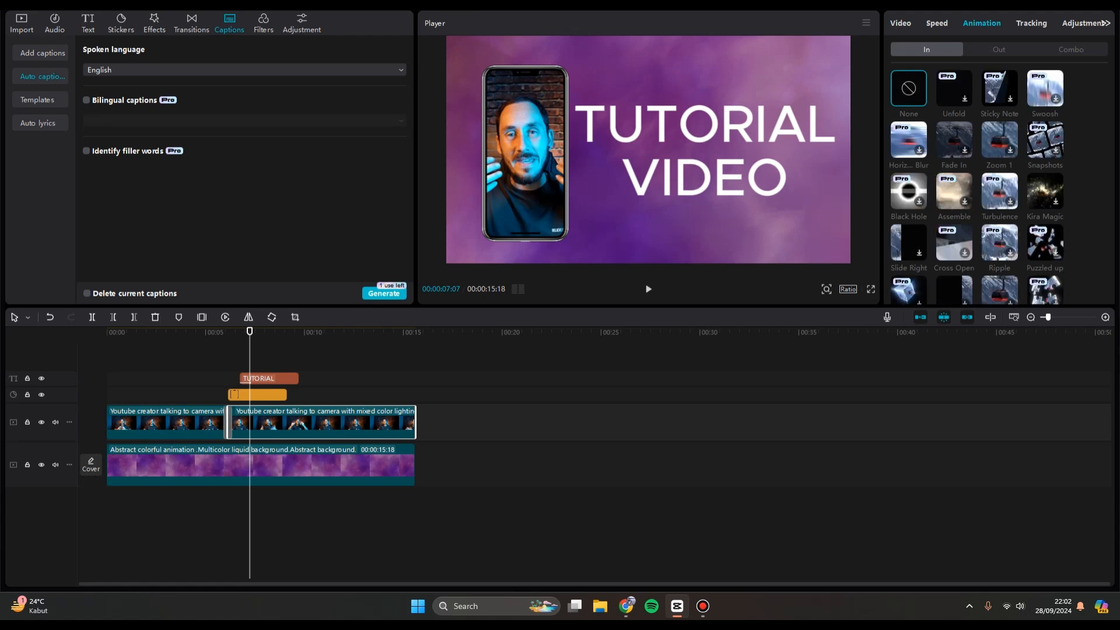
left_click(998, 49)
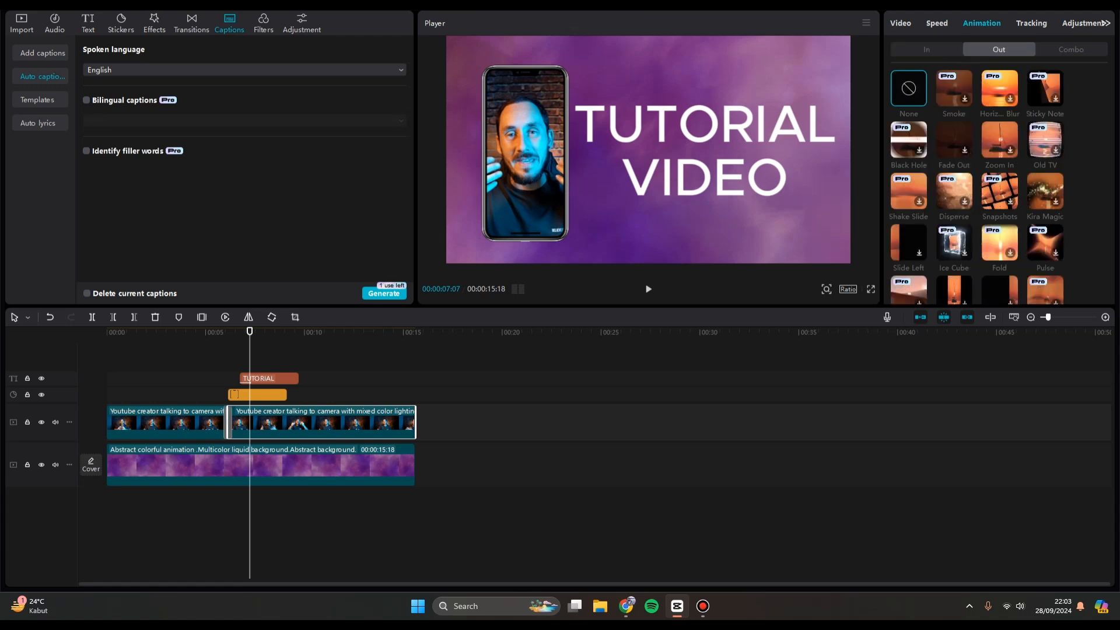
left_click(954, 140)
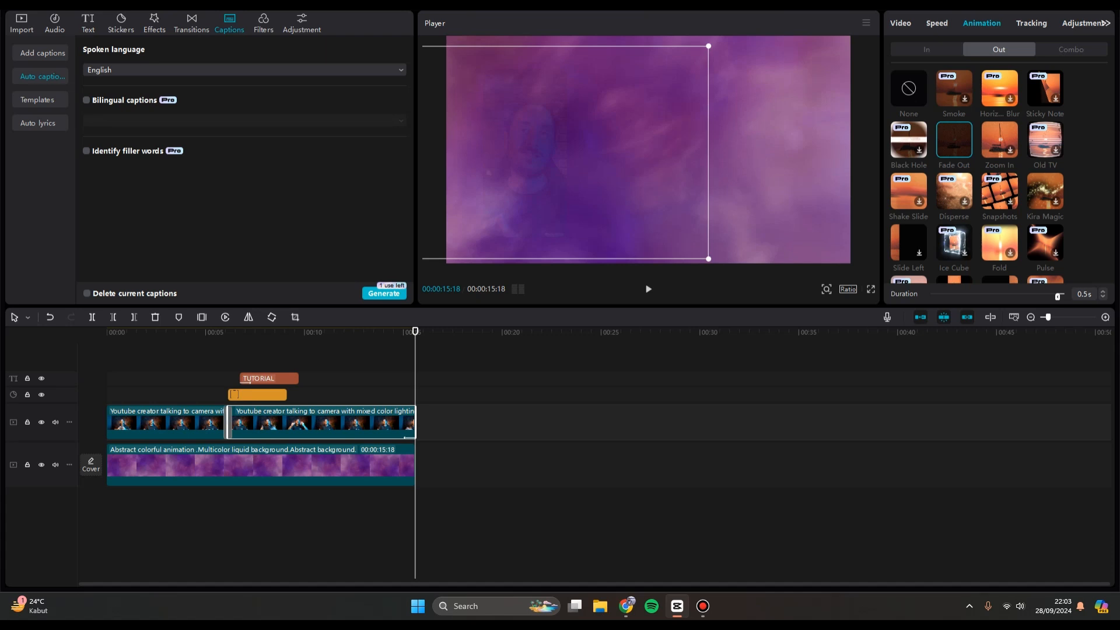
Return to 00:00:06:22, where the title text starts, and search the sound effects for "POP UP".
left_click_drag(415, 330, 239, 331)
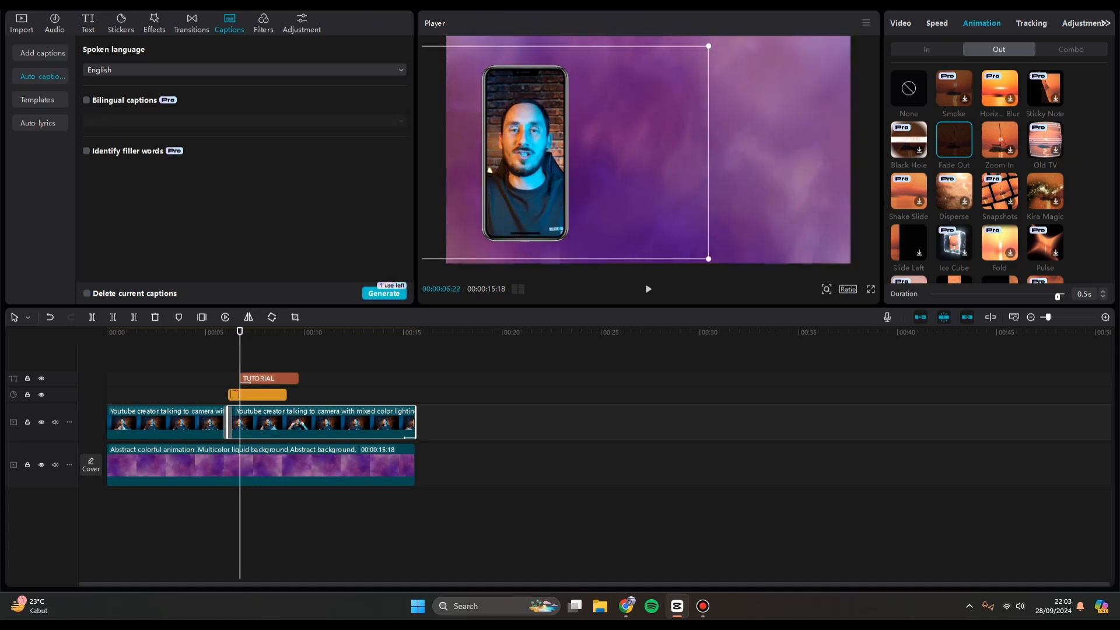
left_click(54, 23)
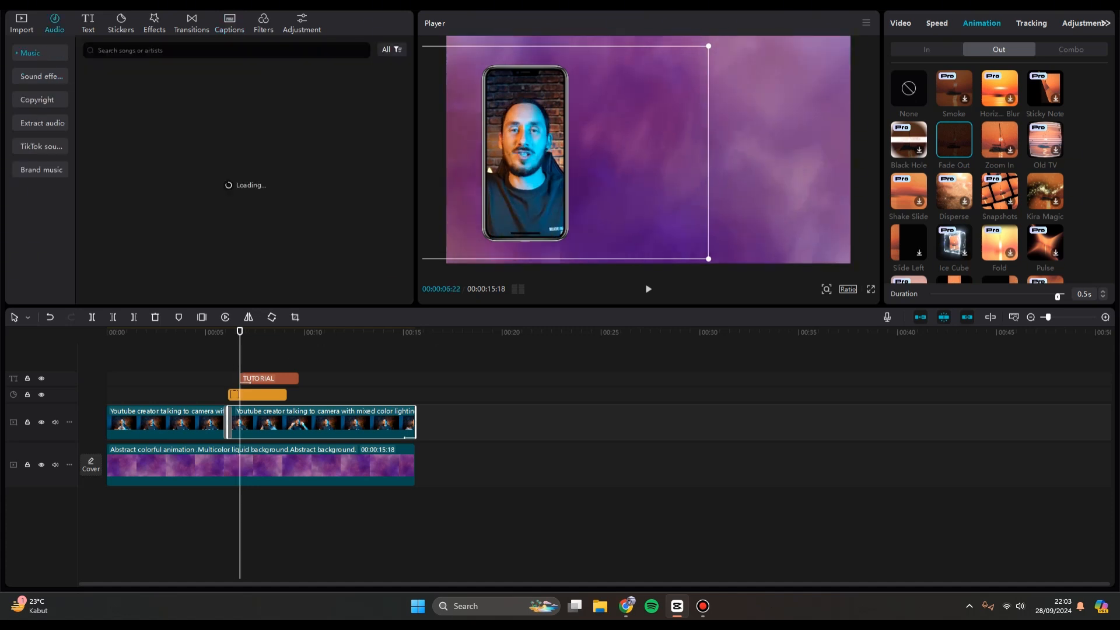
left_click(40, 76)
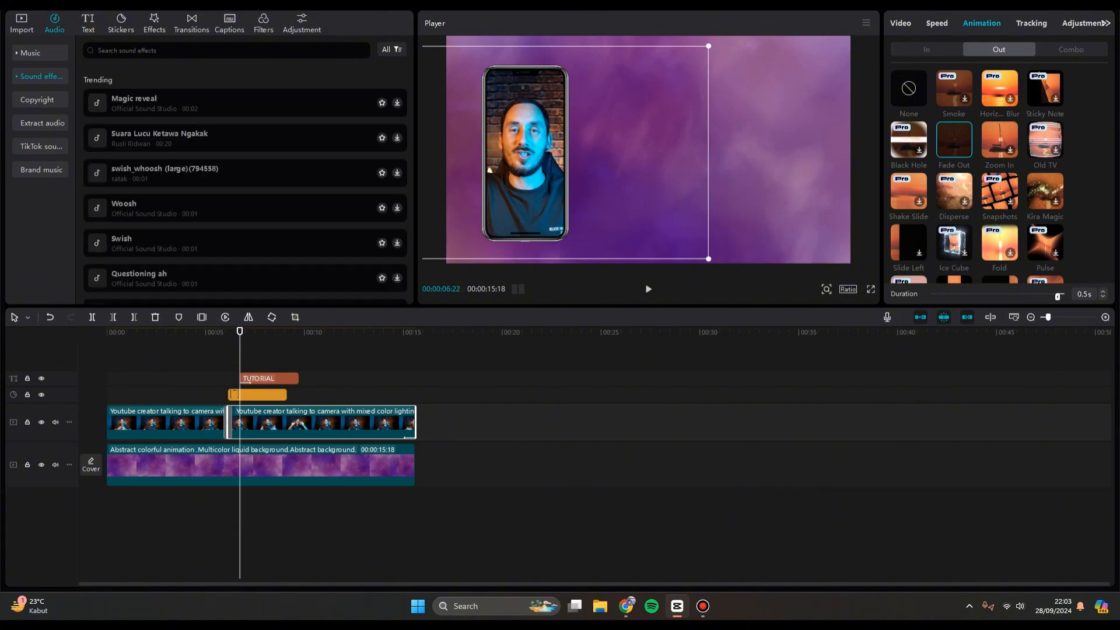
type("POP UP")
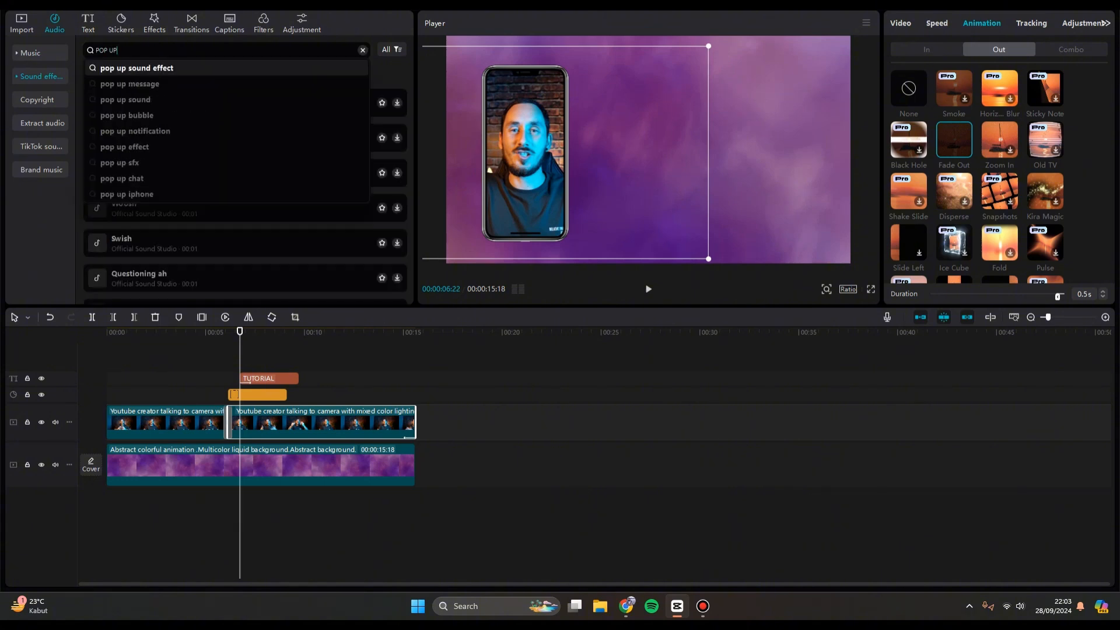
key("Return")
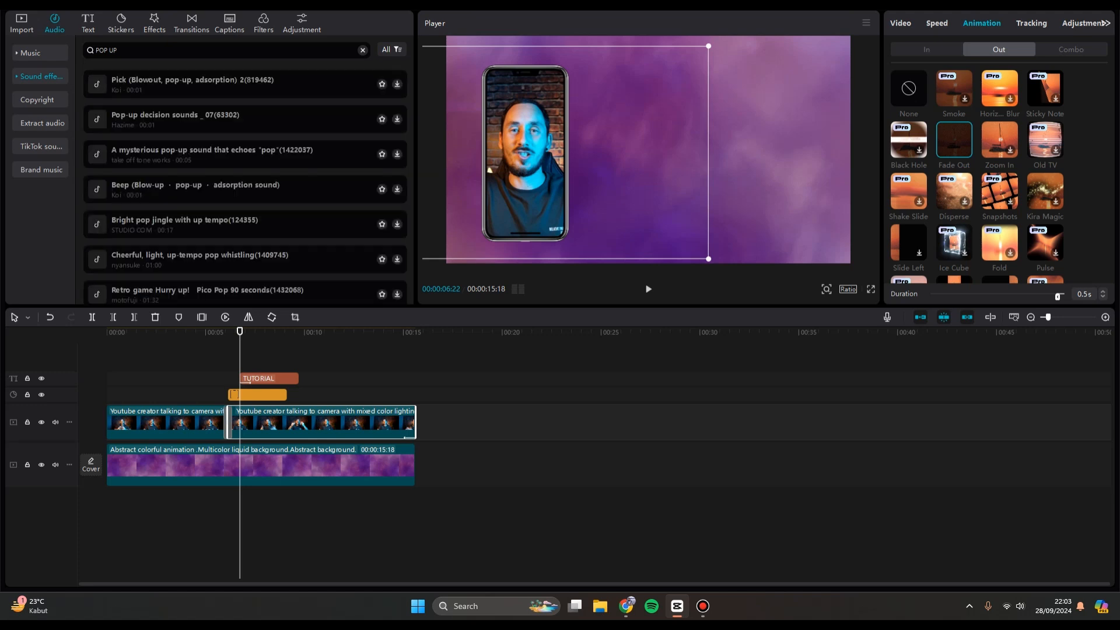
Audition the pop-up sounds, add "Pick (Blowout, pop-up, adsorption) 2(819462)" at the title text's start, and play back the result from 00:00:03:06.
left_click(234, 119)
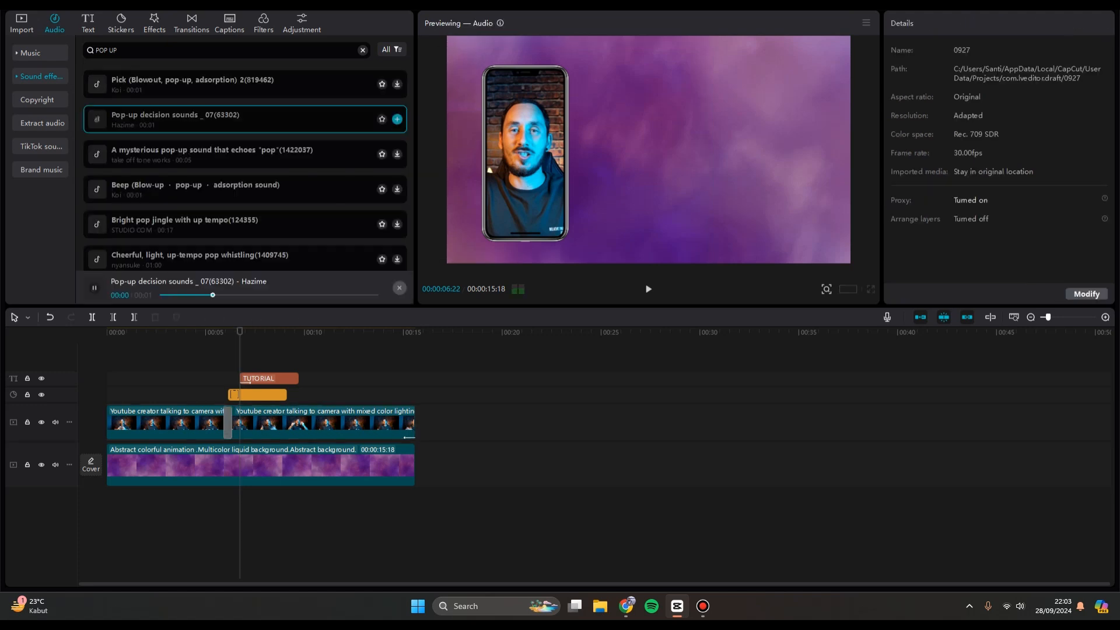
left_click(233, 84)
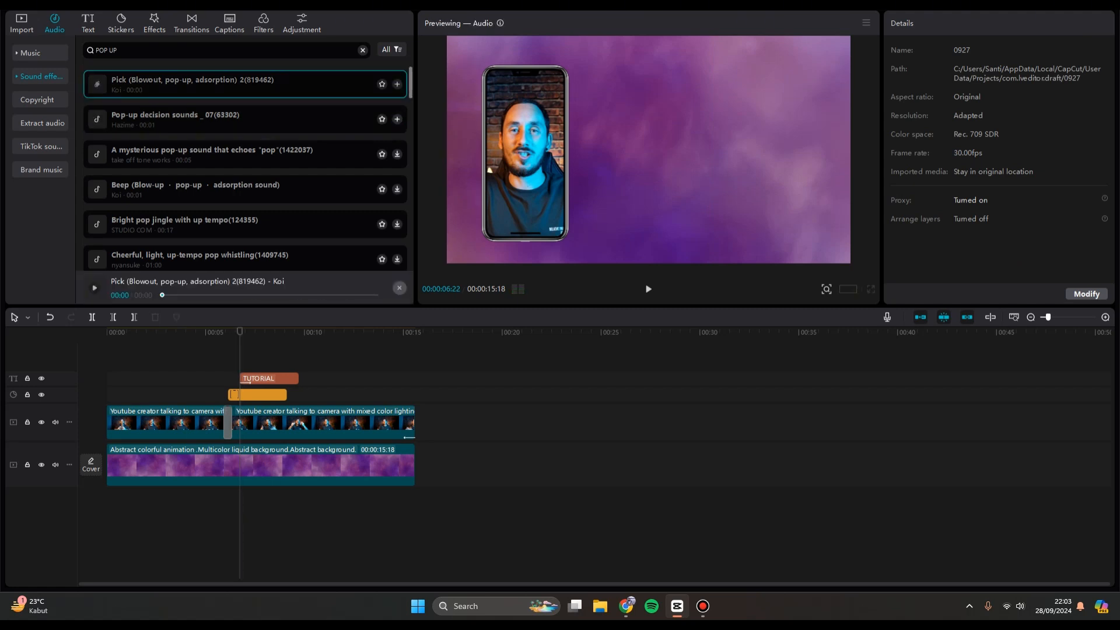
left_click(397, 84)
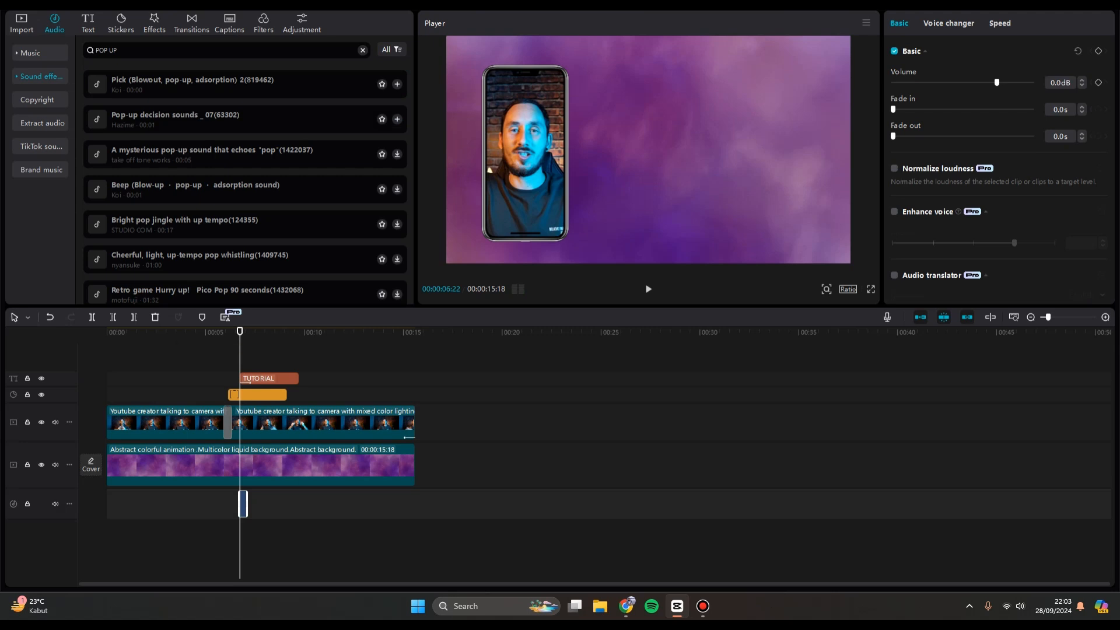
key("space")
key("space")
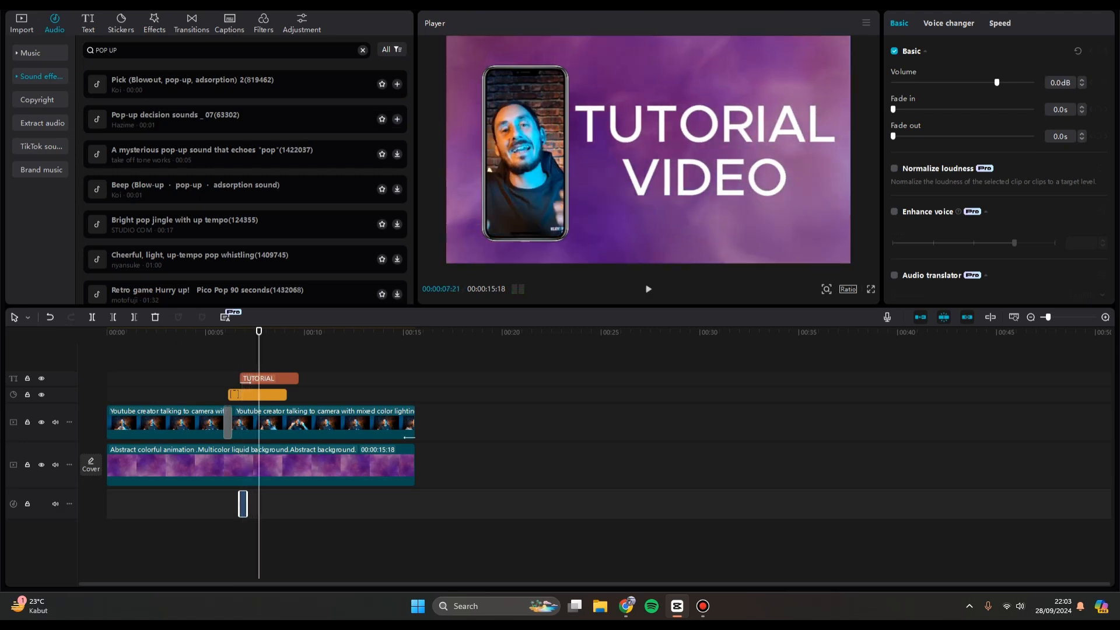
left_click_drag(258, 331, 170, 331)
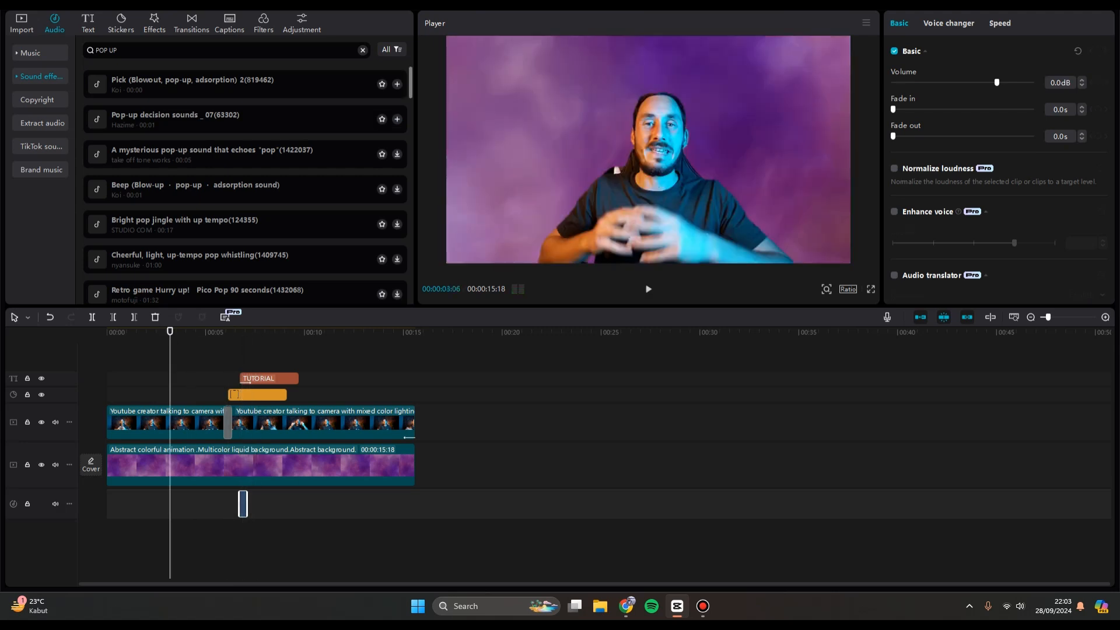
key("space")
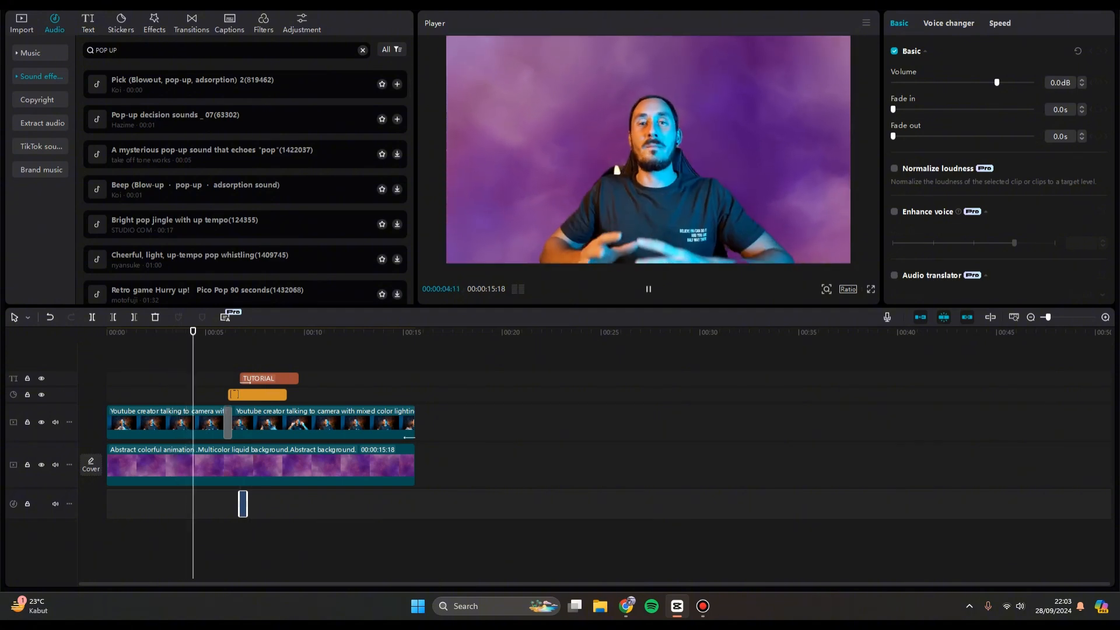